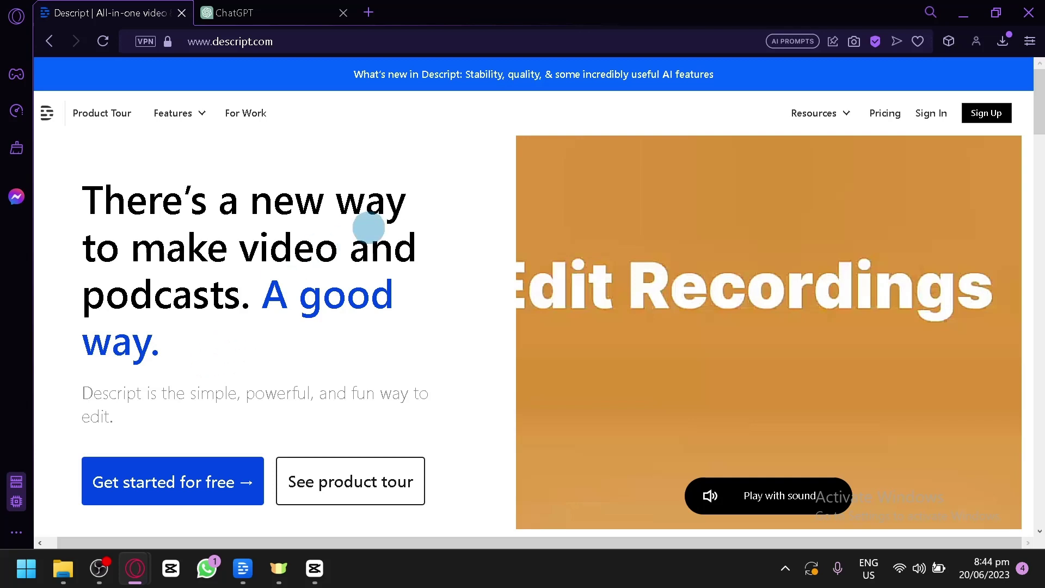
scroll(369, 229, "down", 5)
scroll(362, 204, "down", 4)
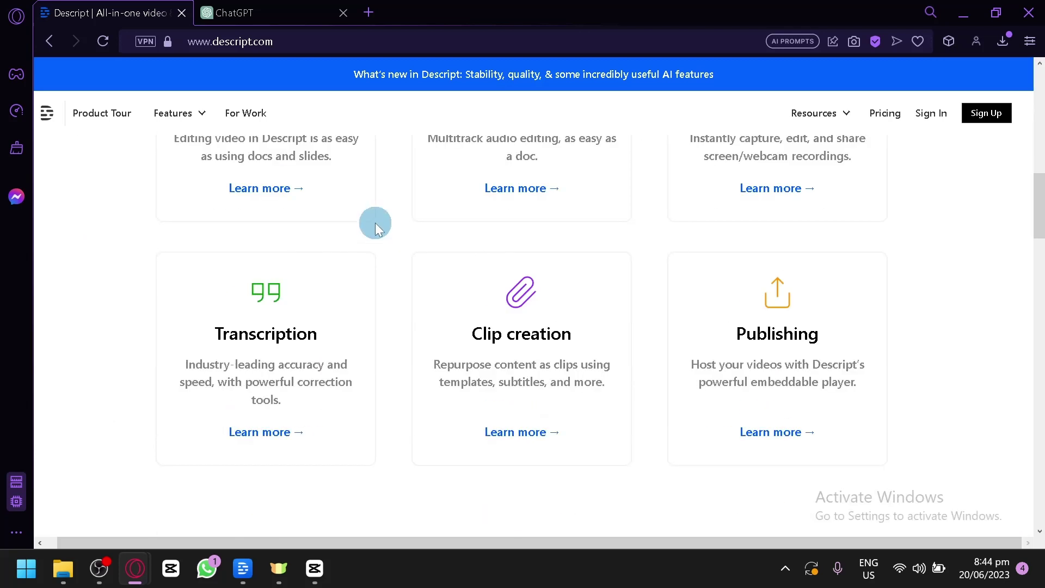
scroll(374, 224, "up", 3)
scroll(375, 224, "up", 5)
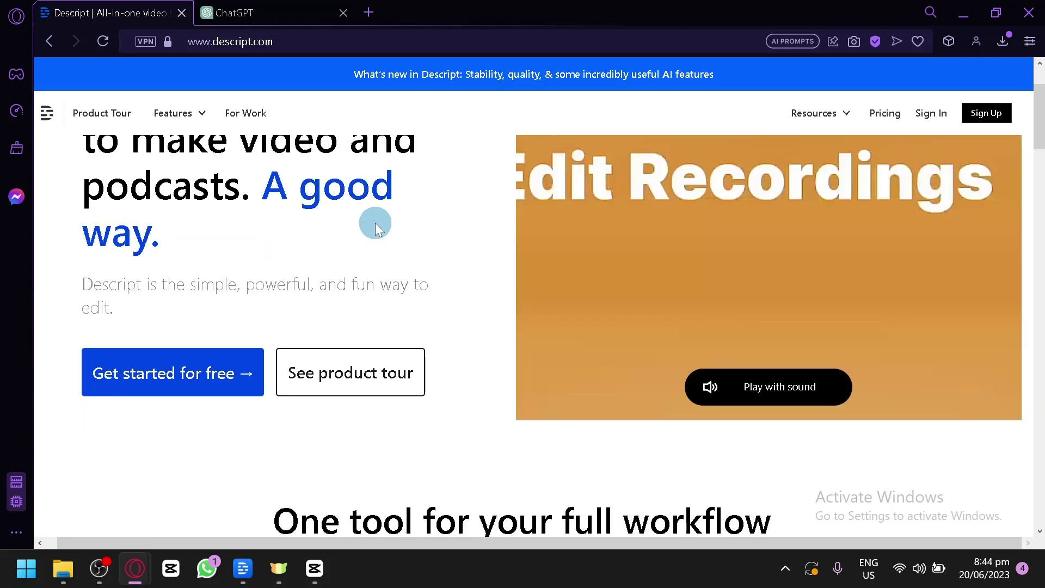
scroll(375, 223, "up", 2)
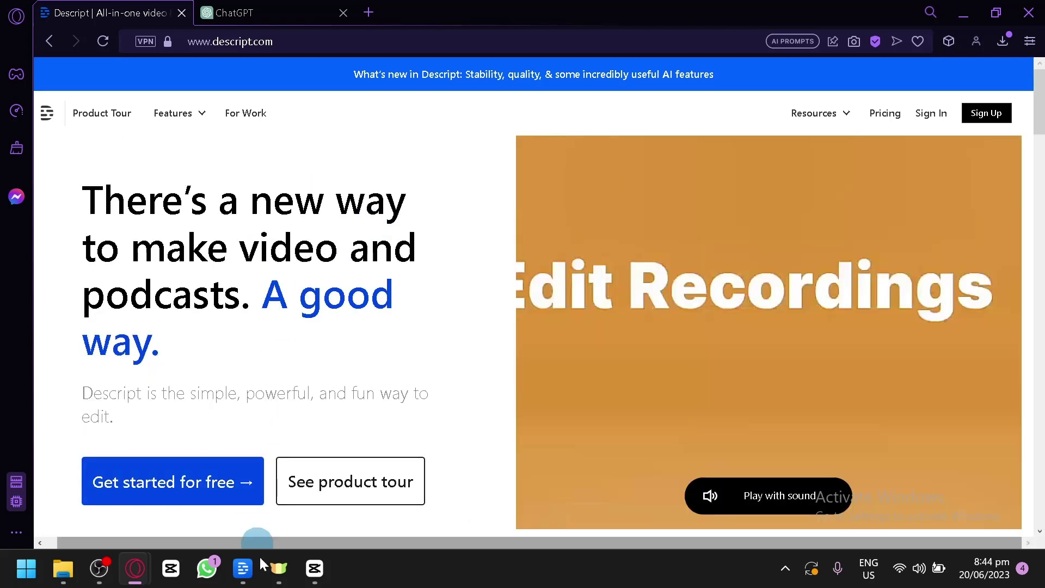
- Browse the drive's project lists: Text to speech options, quick recordings, shared and downloaded projects
left_click(274, 571)
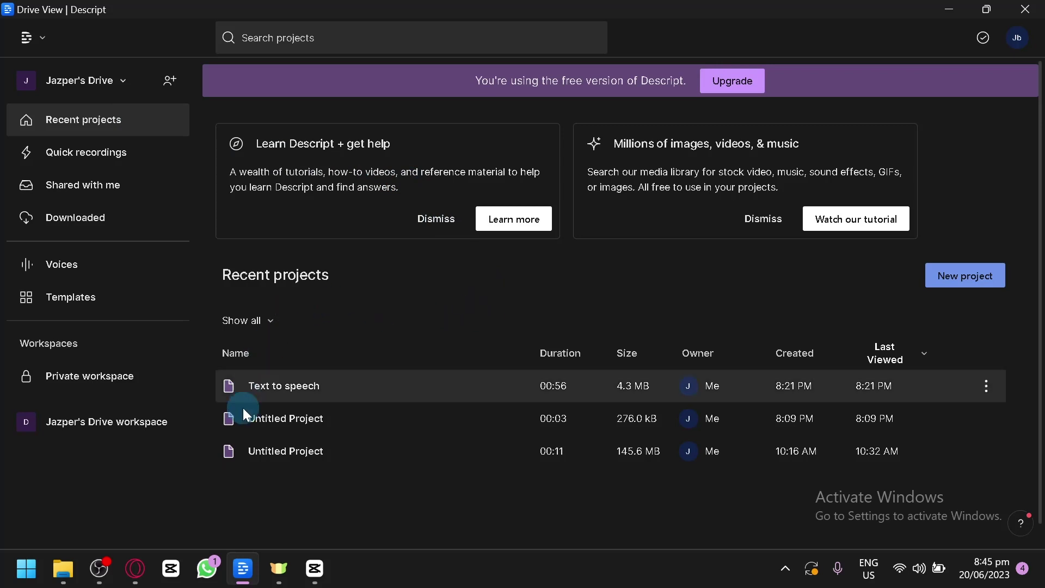
mouse_move(895, 388)
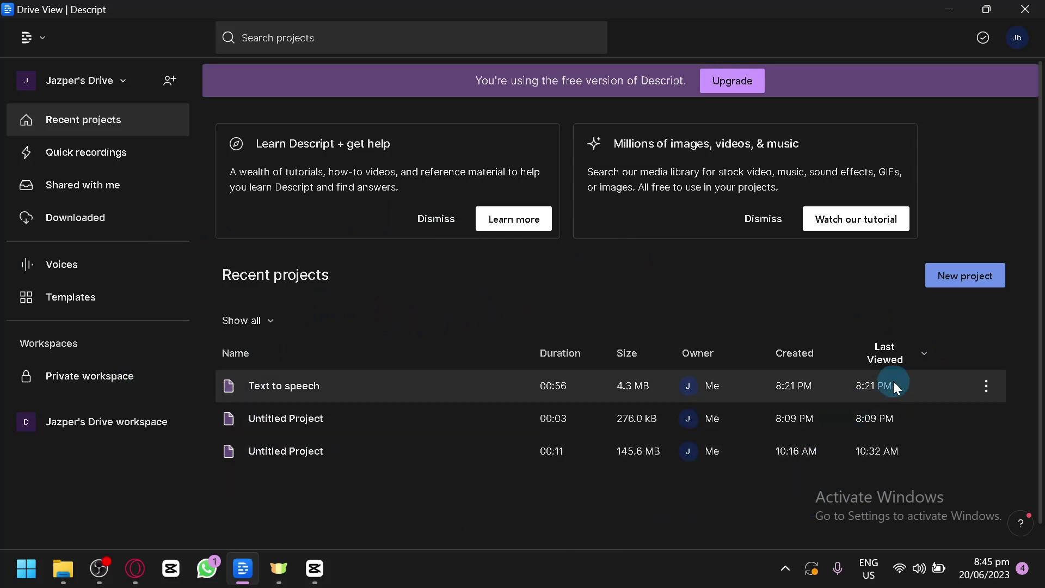
left_click(985, 386)
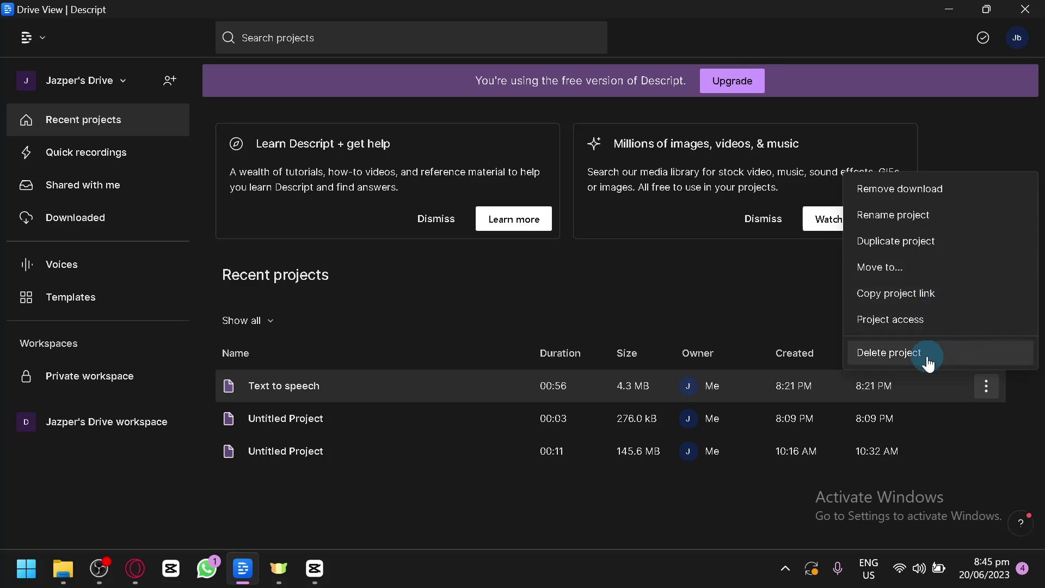
left_click(510, 278)
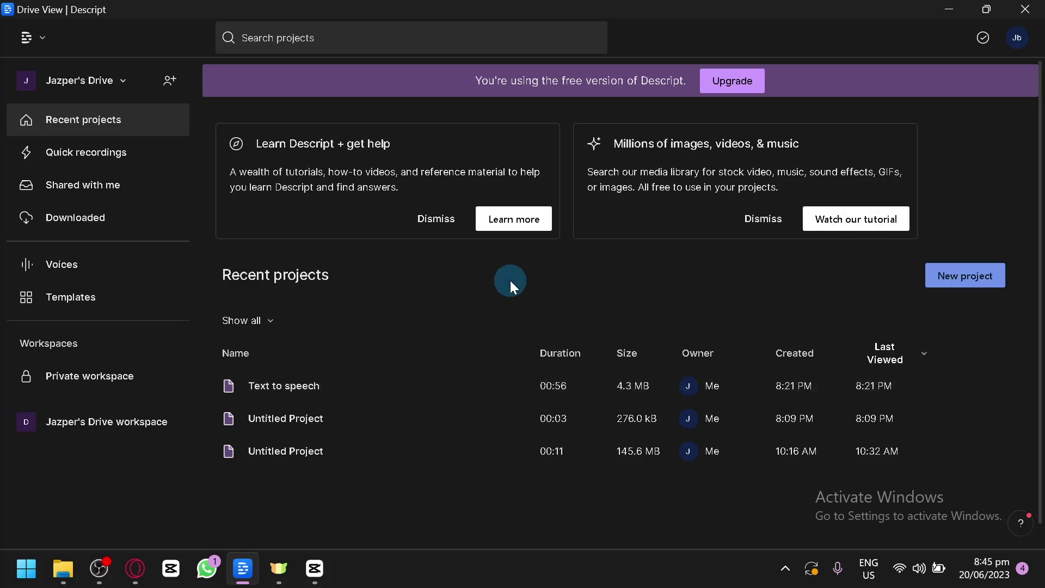
left_click(116, 153)
left_click(632, 290)
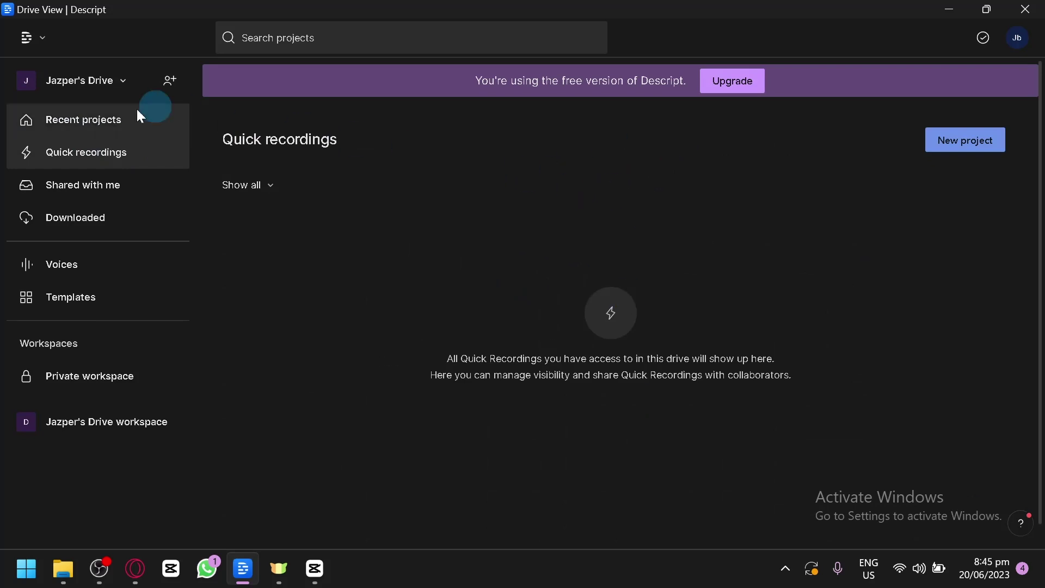
left_click(114, 183)
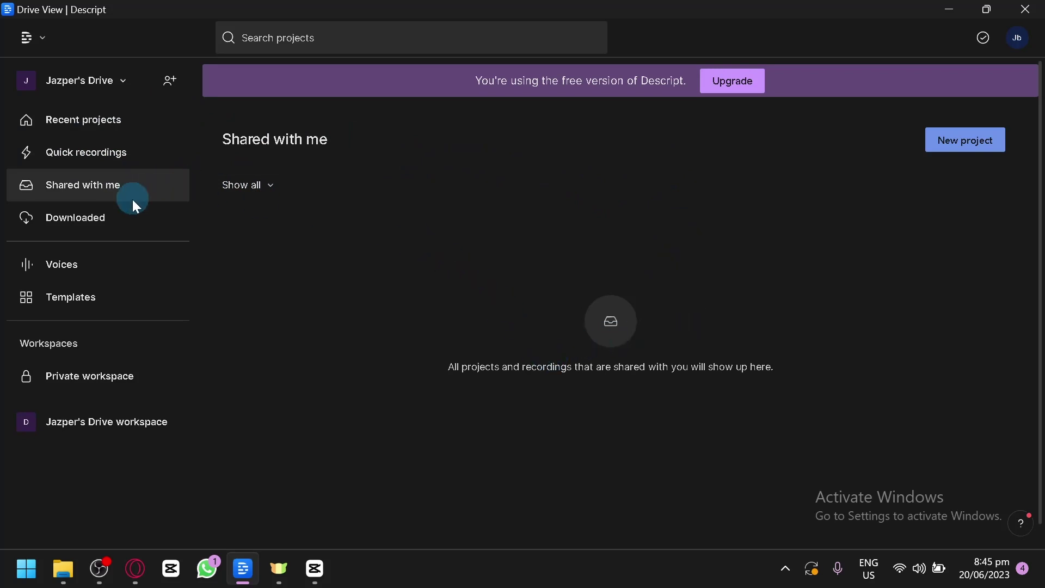
left_click(123, 213)
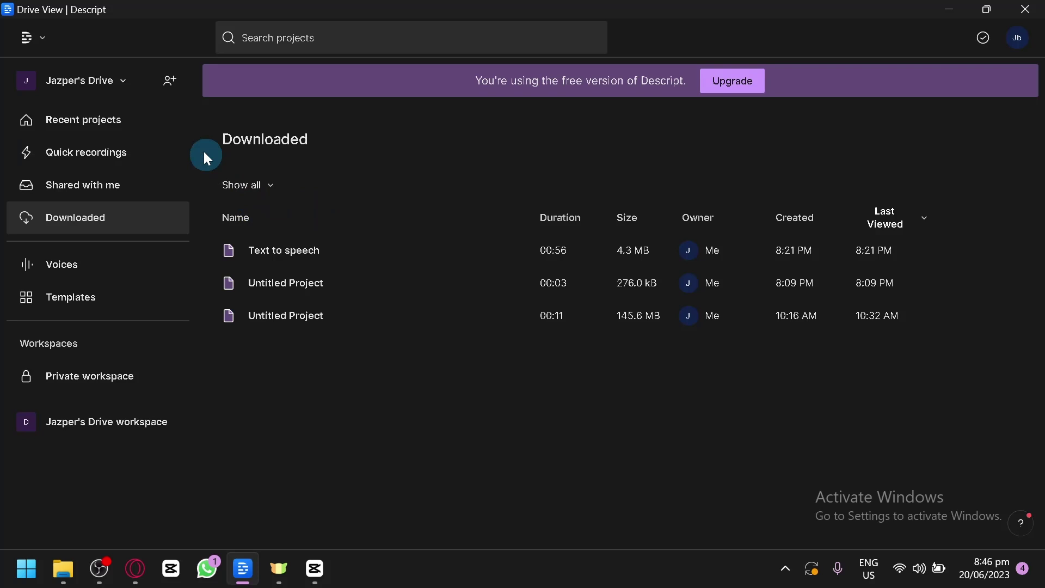
left_click(140, 117)
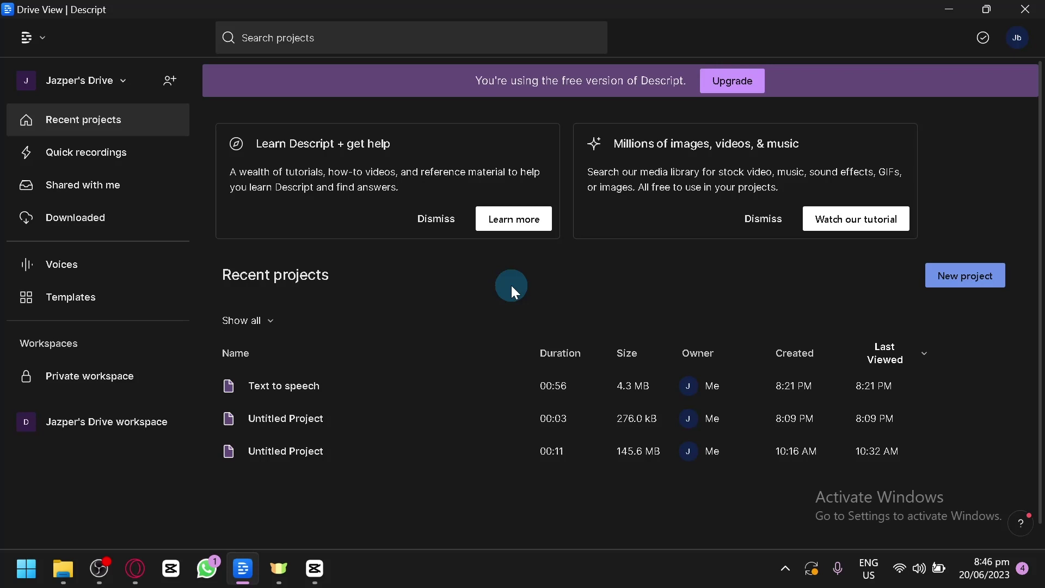
- Delete the existing Jazper voice from the Voices list
left_click(119, 262)
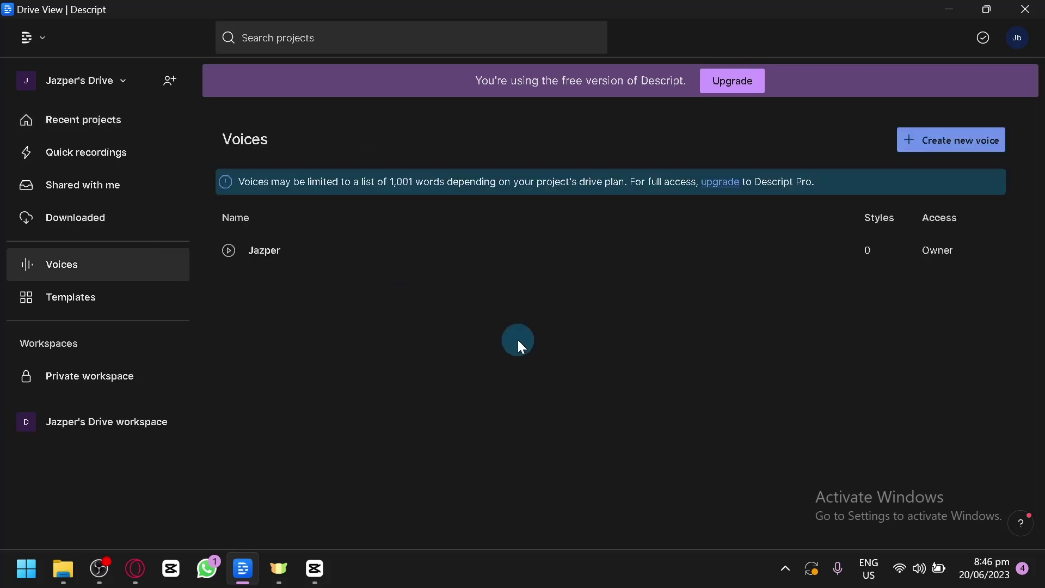
left_click(994, 260)
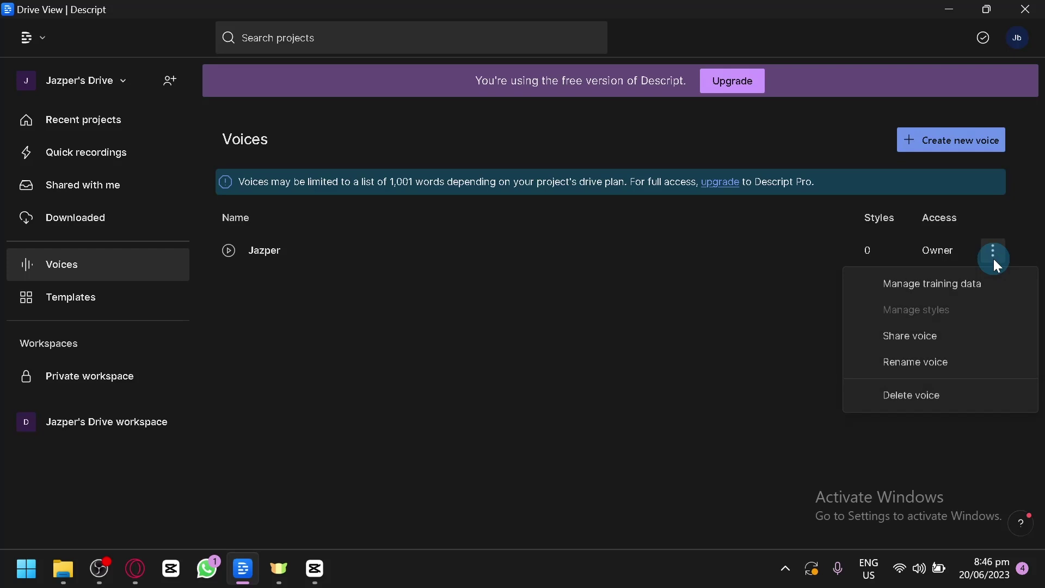
left_click(936, 406)
left_click(676, 343)
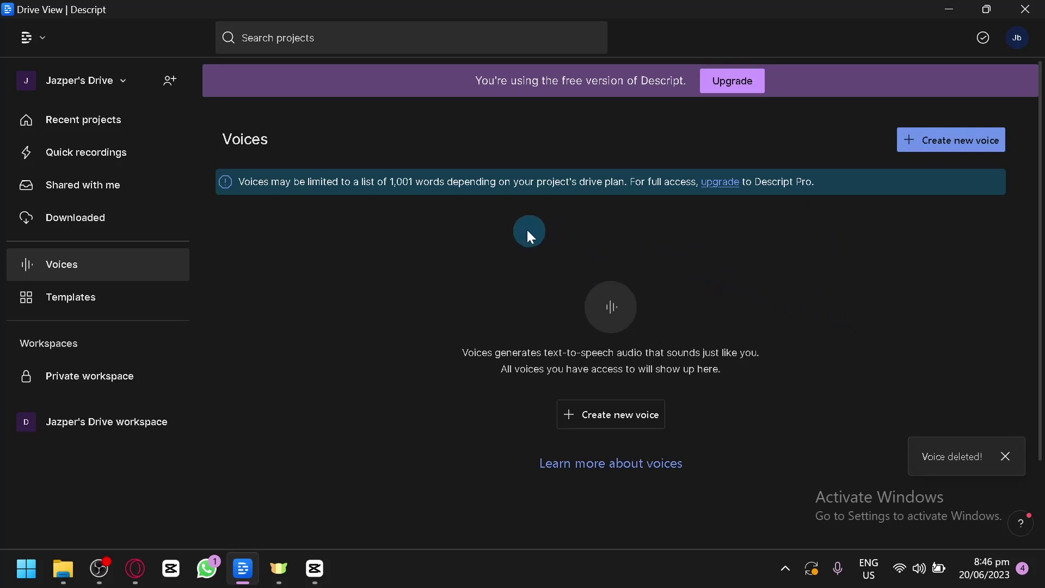
- Create a new Overdub voice, keeping the name Jazper
left_click(594, 420)
type("Jazper")
left_click(460, 302)
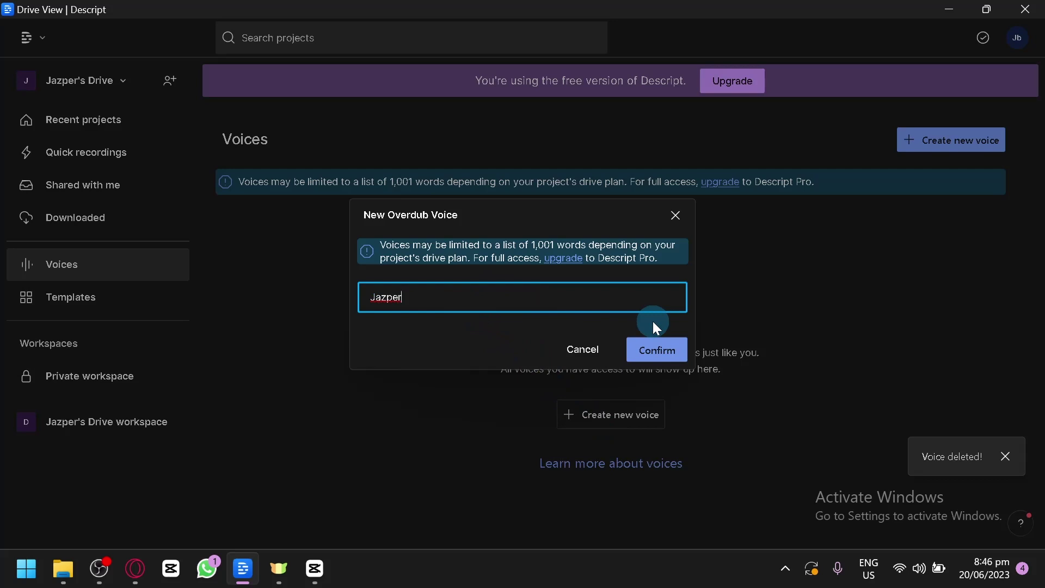
left_click(667, 353)
left_click(656, 351)
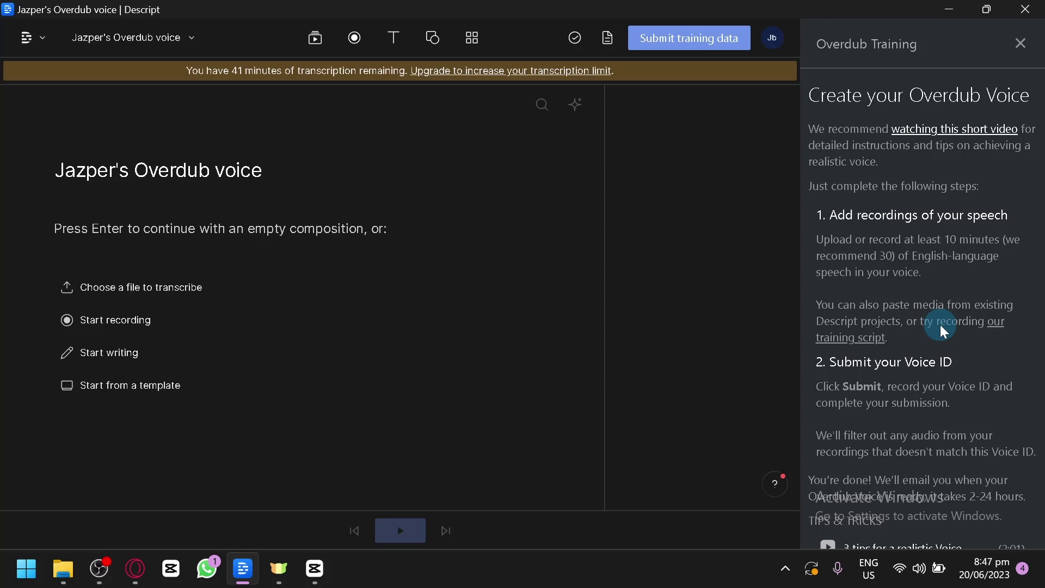
scroll(971, 345, "down", 2)
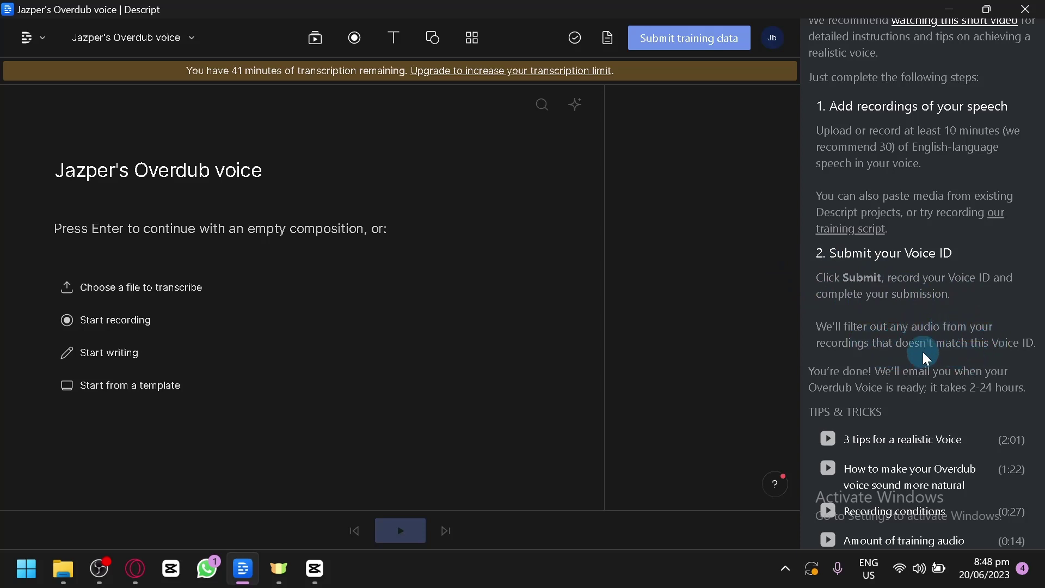
scroll(973, 340, "down", 1)
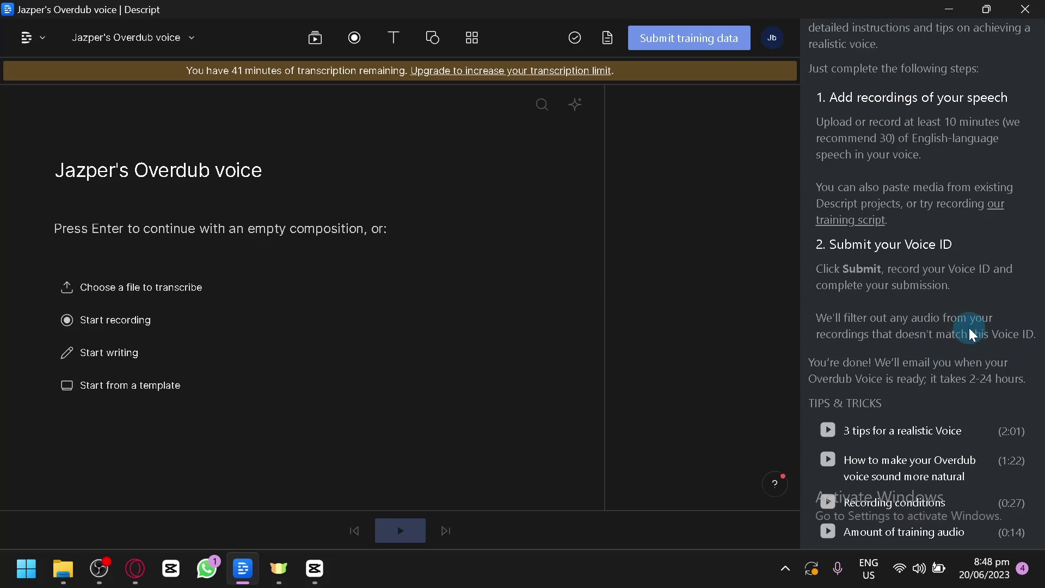
scroll(966, 322, "up", 3)
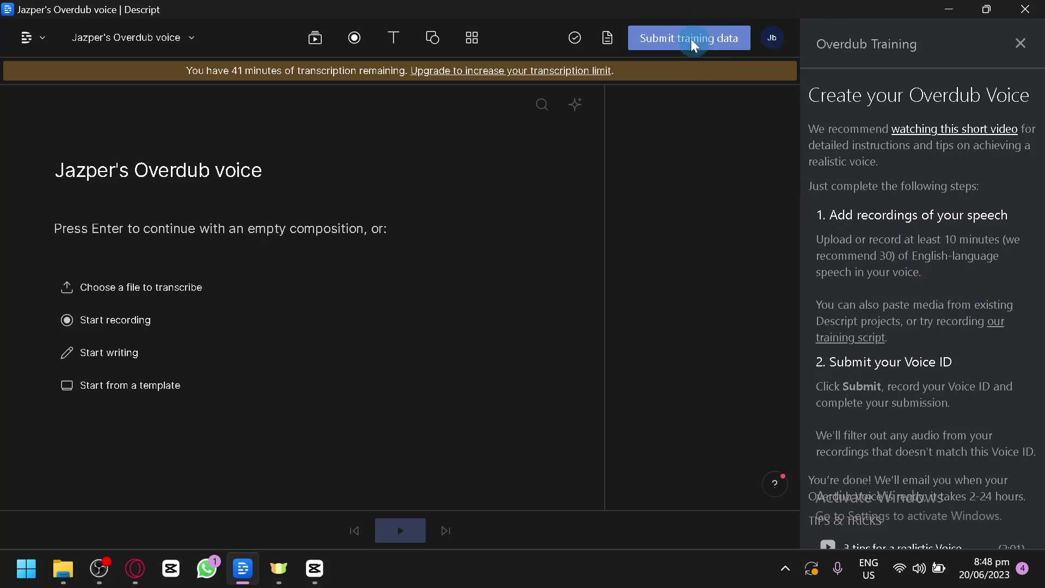
- Go back to the projects drive, glance at Jazper's voice options, then open Recent projects
left_click(32, 38)
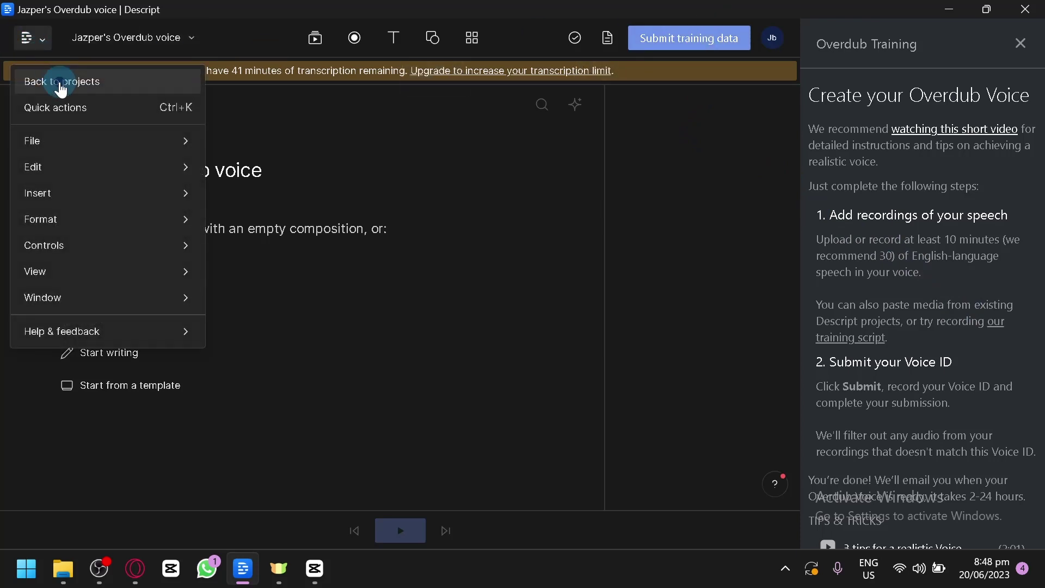
left_click(54, 80)
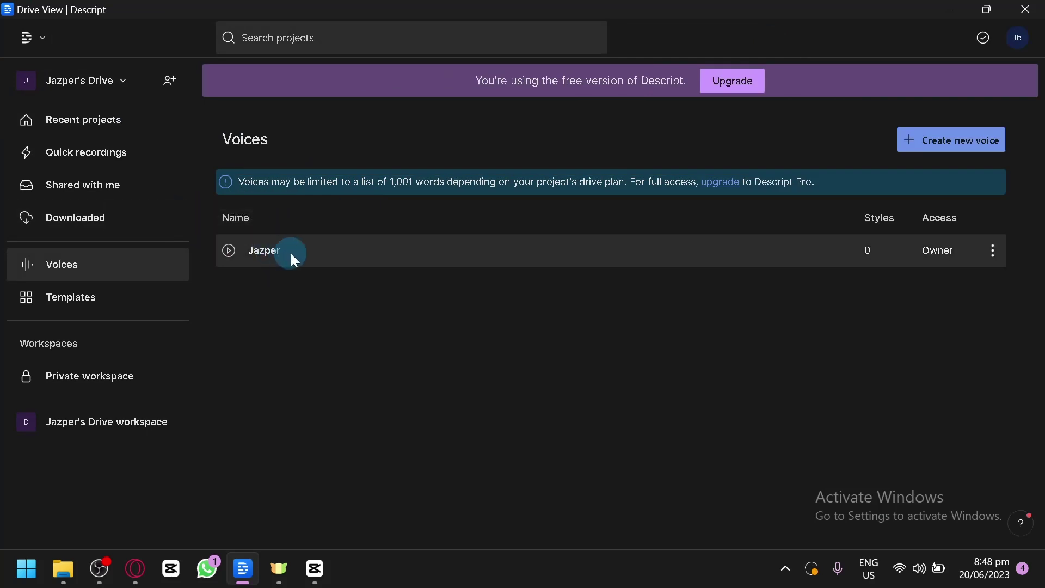
mouse_move(315, 250)
left_click(987, 250)
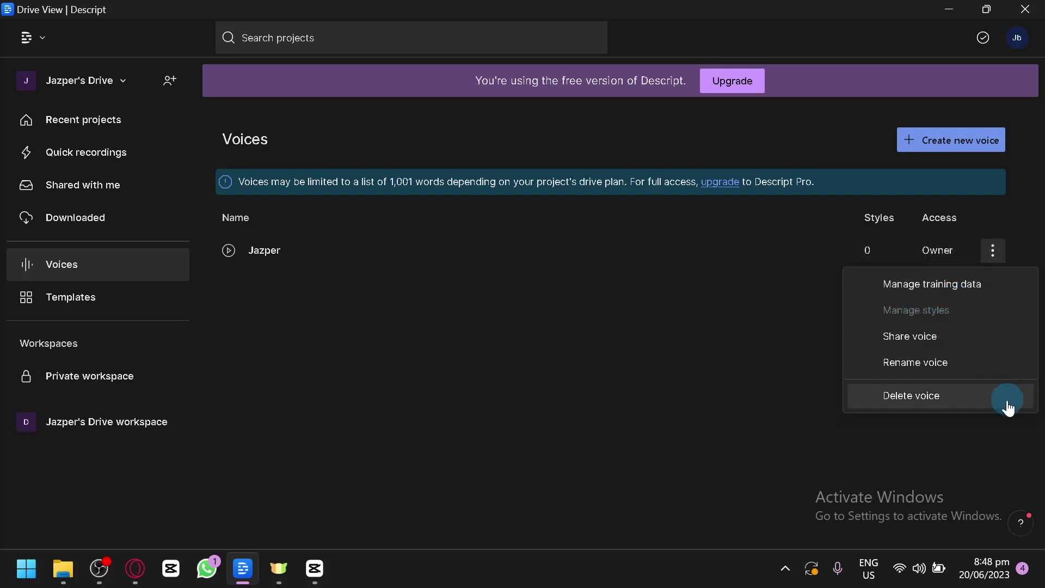
left_click(361, 315)
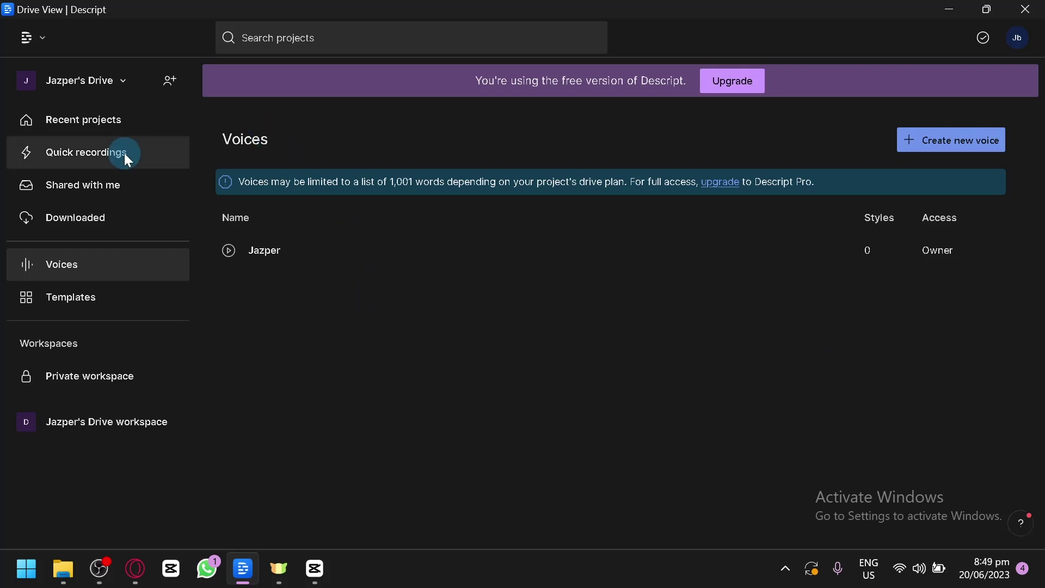
left_click(138, 123)
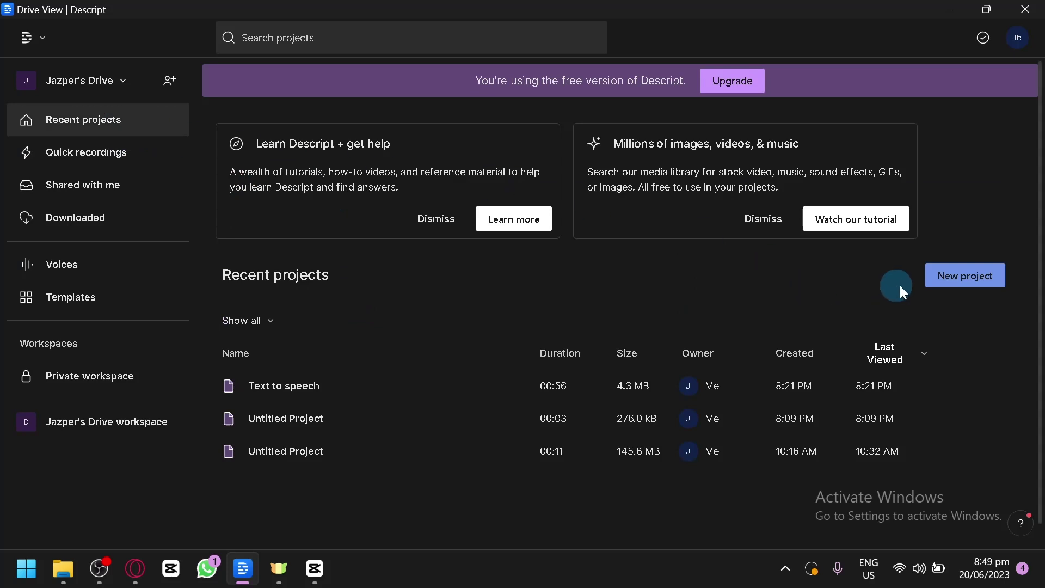
- Start a new project with an empty composition, briefly splitting and rejoining a script line
left_click(950, 281)
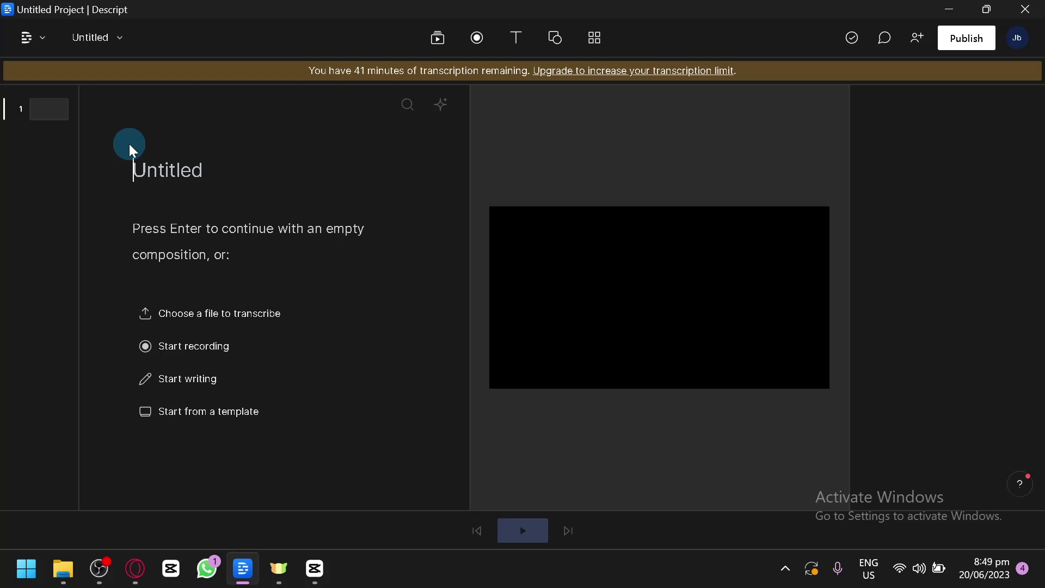
type("My voice")
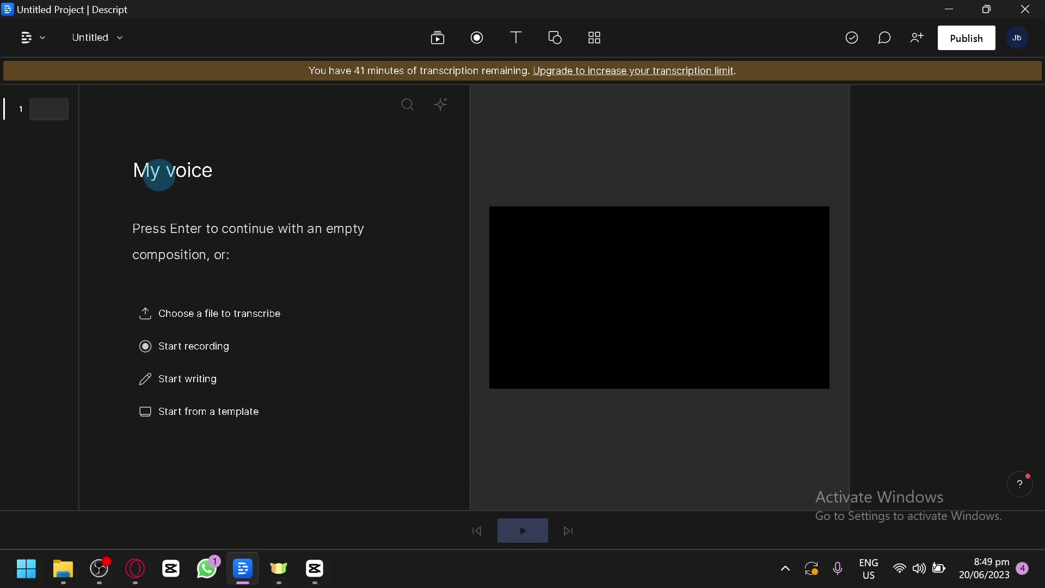
key("Return")
type("/")
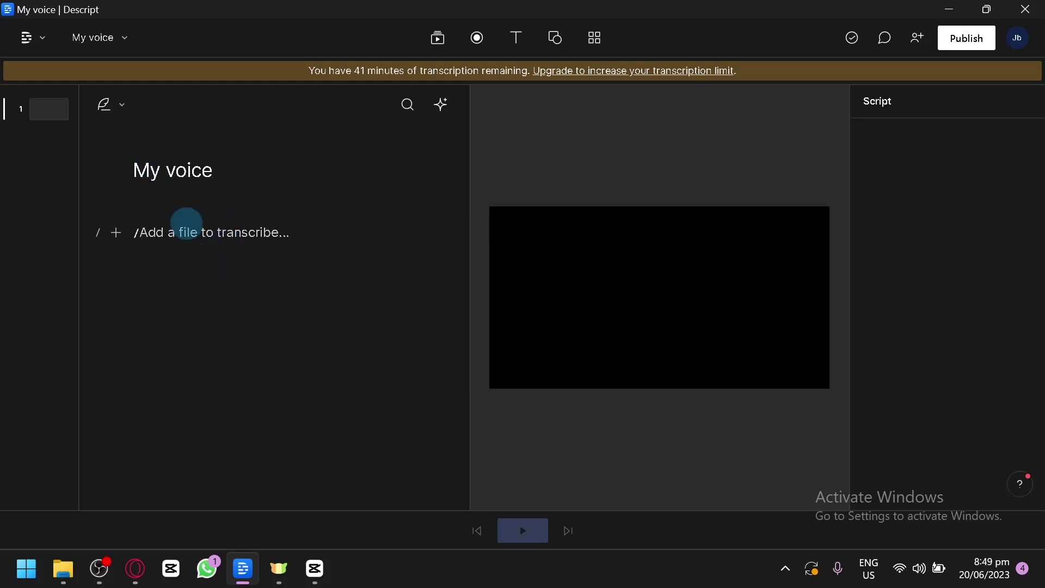
key("Return")
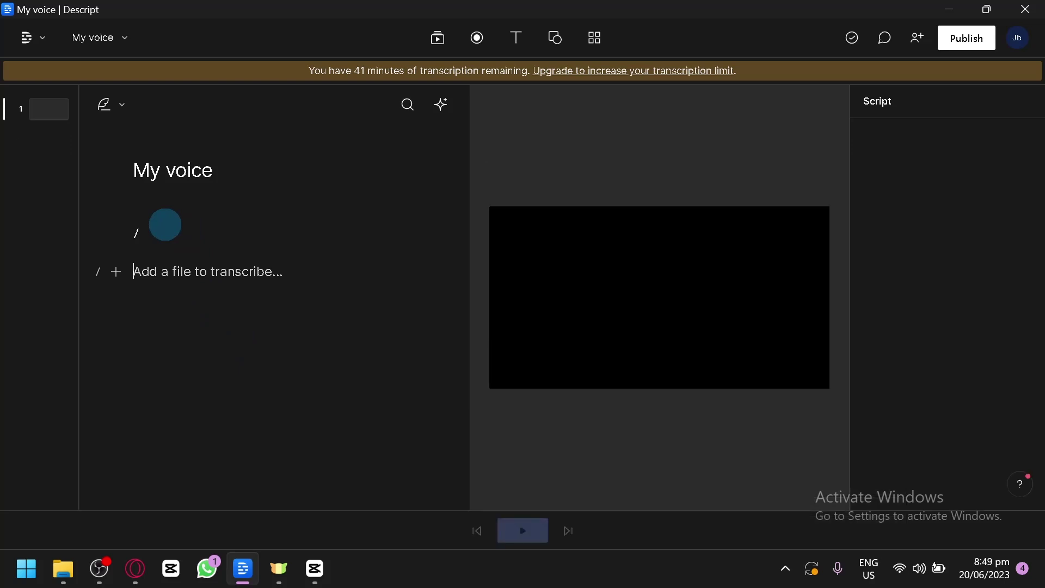
key("BackSpace")
- Insert a title text layer into the scene and switch the script to Write mode
left_click(119, 232)
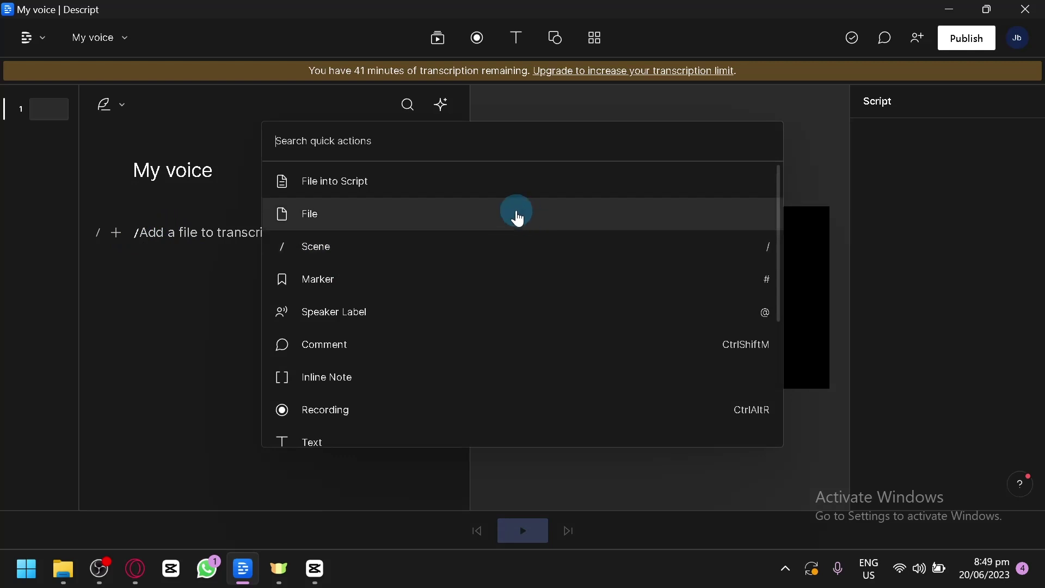
scroll(544, 247, "down", 2)
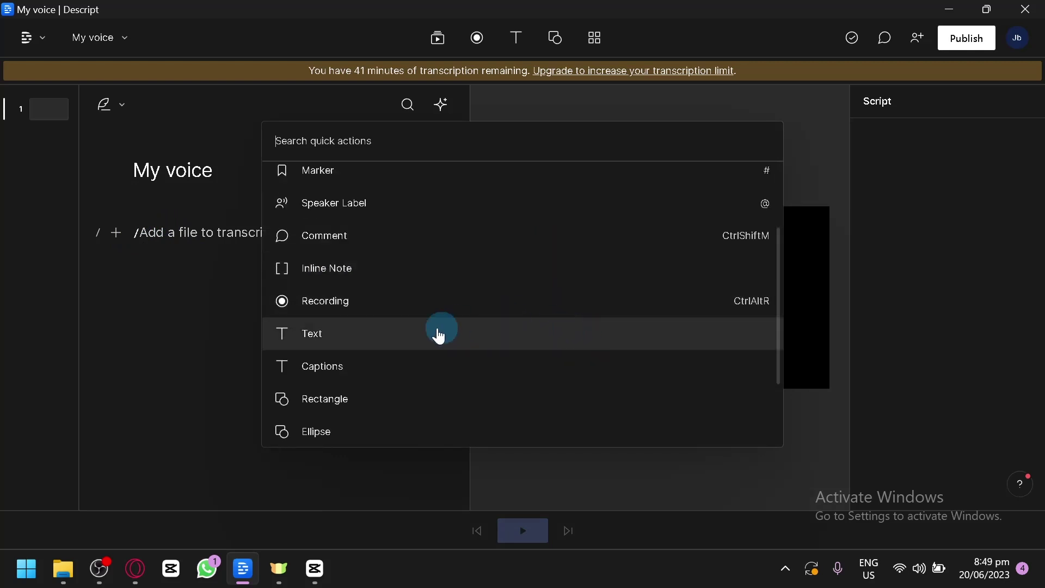
left_click(438, 332)
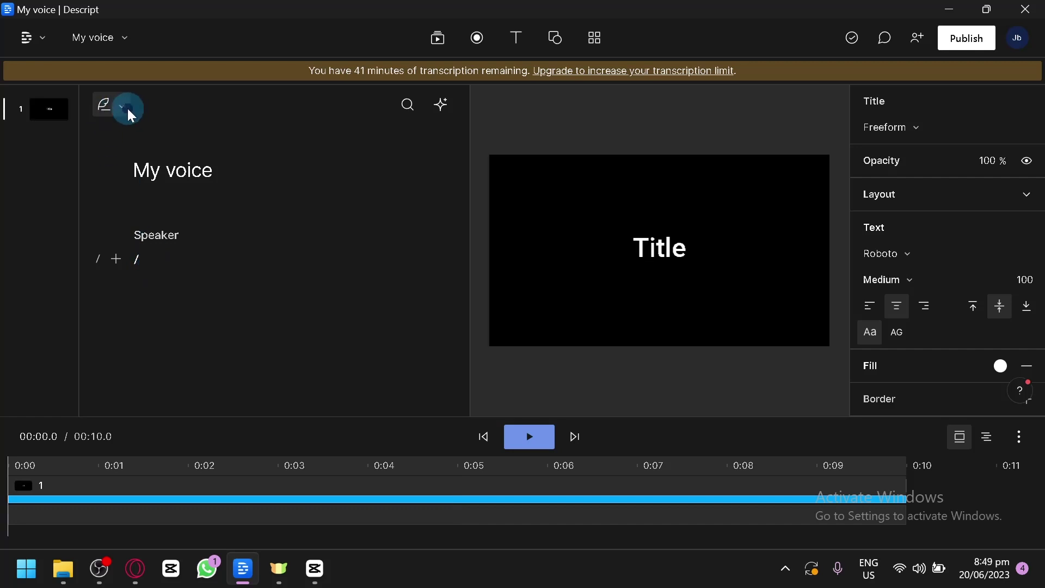
left_click(121, 106)
left_click(155, 188)
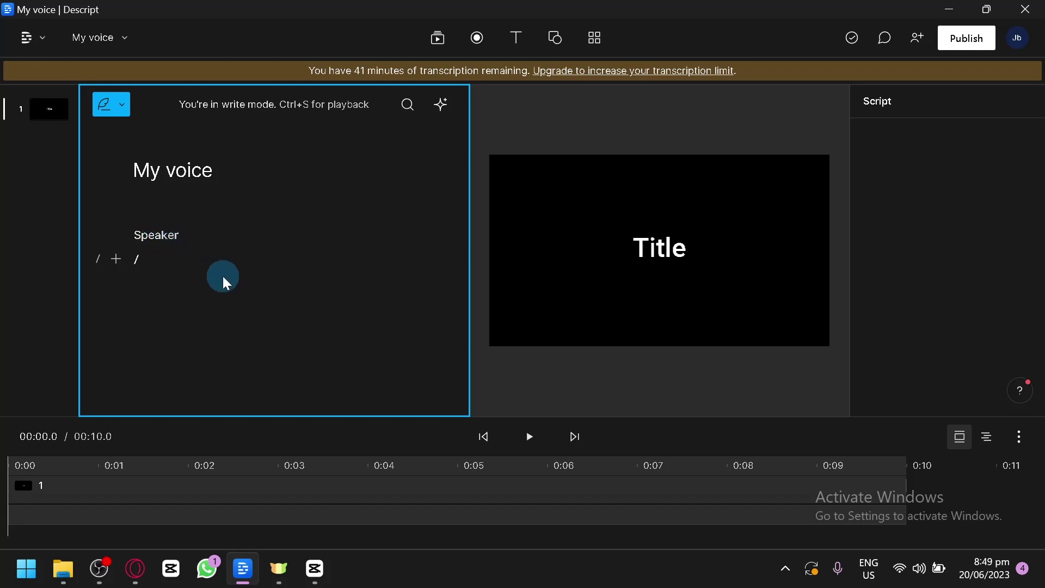
- Send ChatGPT the example prompt asking to explain quantum computing simply
key("alt+Tab")
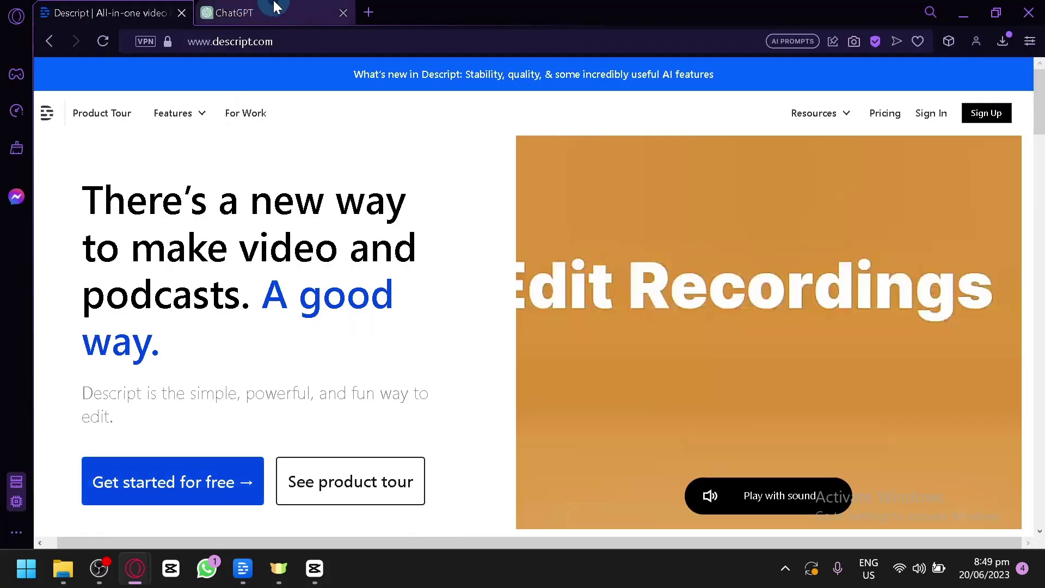
left_click(245, 12)
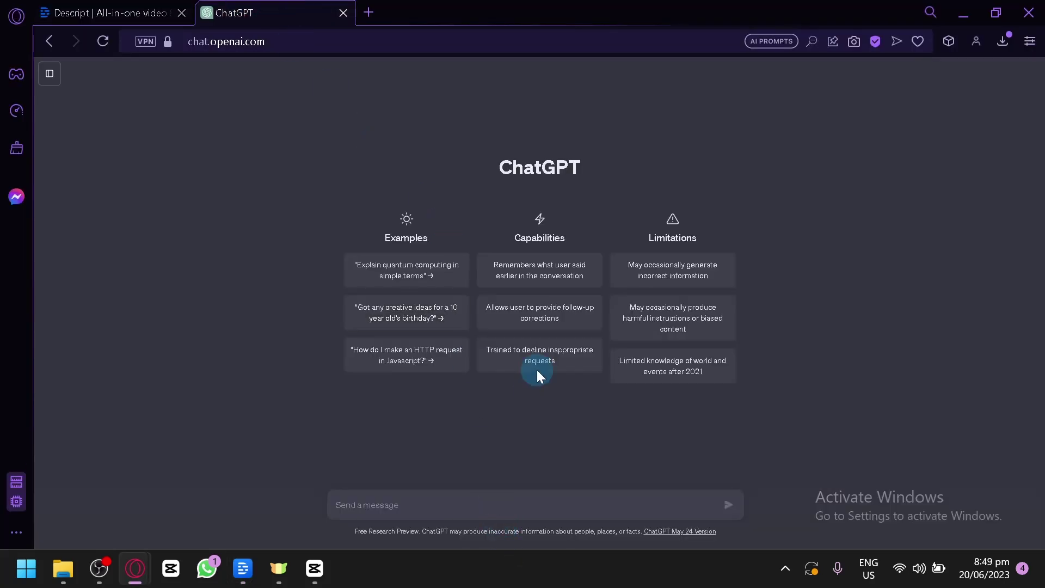
left_click(442, 278)
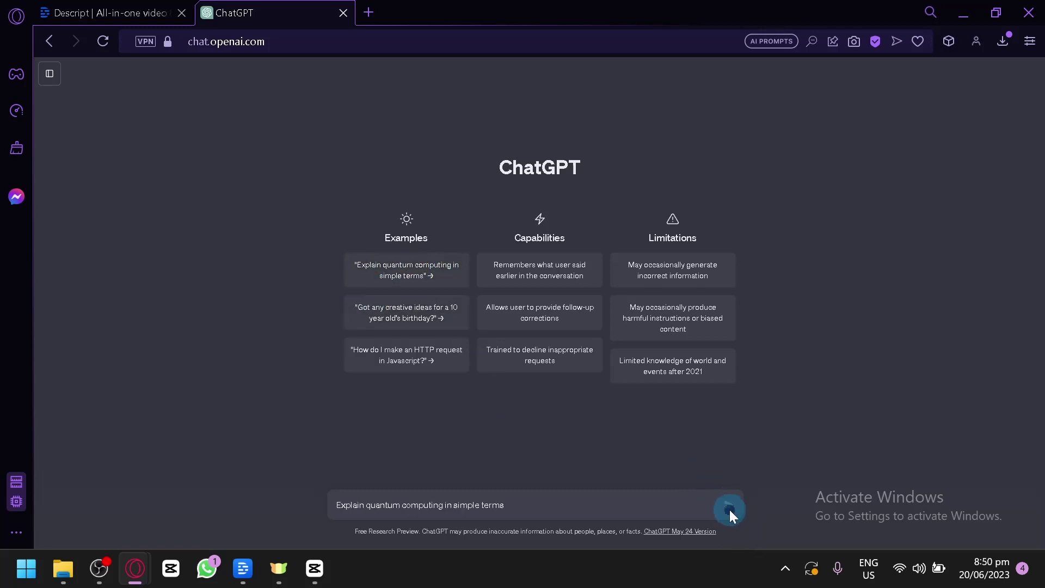
left_click(624, 501)
key("shift+Return")
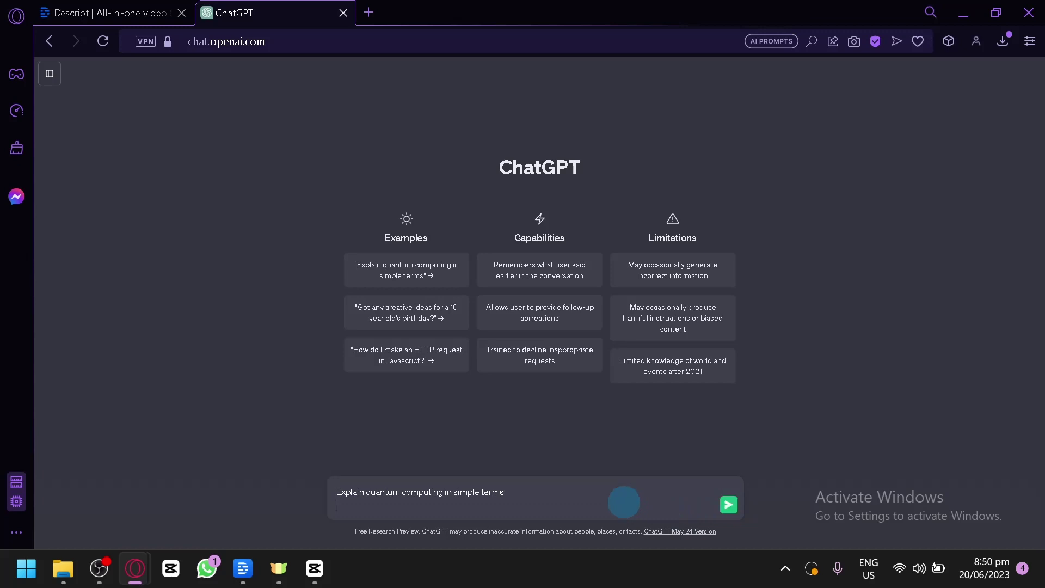
key("Return")
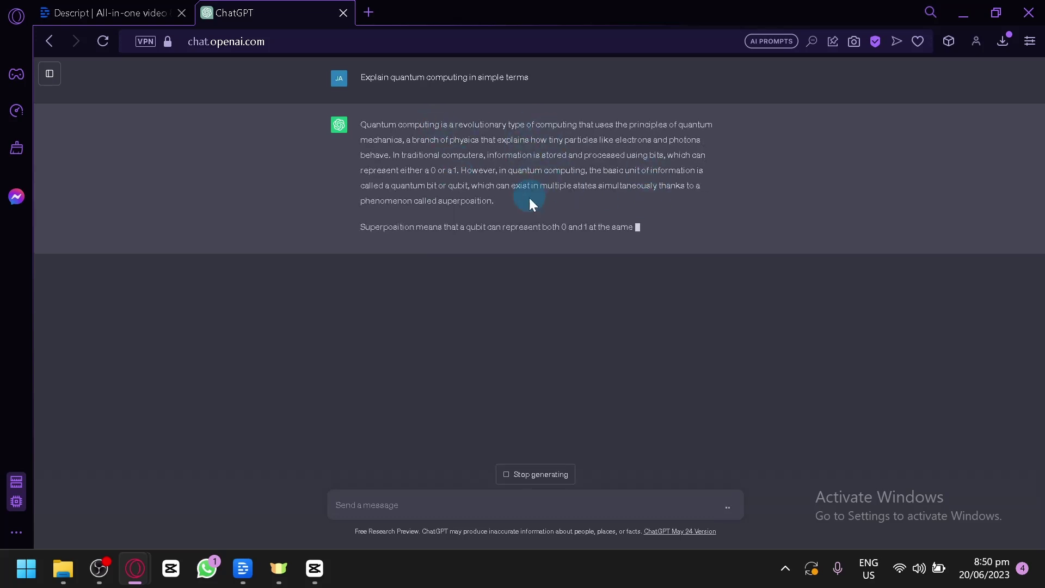
- Select the reply's first paragraph and go back to Descript
left_click_drag(523, 203, 374, 122)
left_click(368, 116)
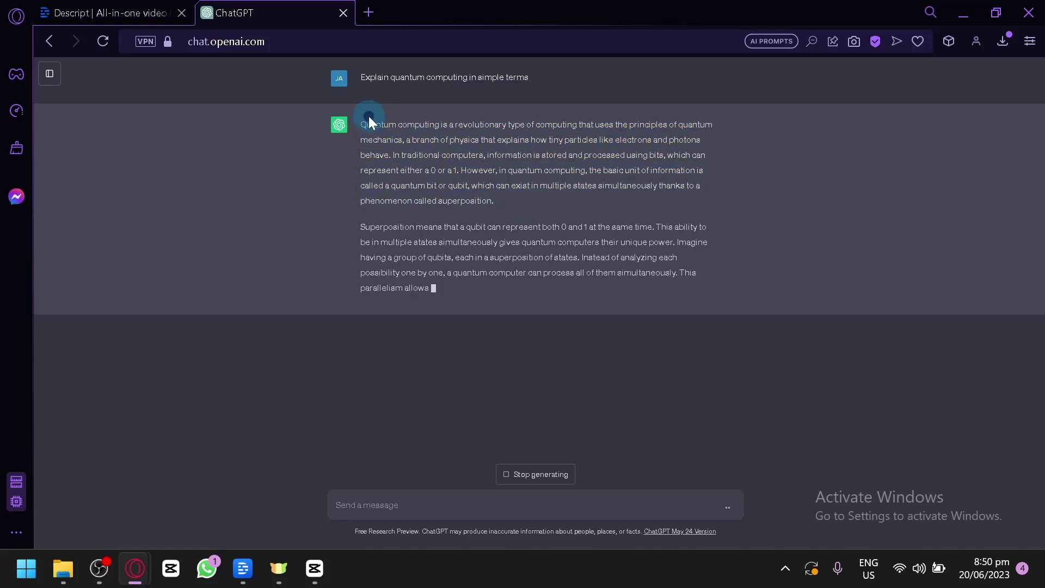
left_click_drag(495, 202, 359, 121)
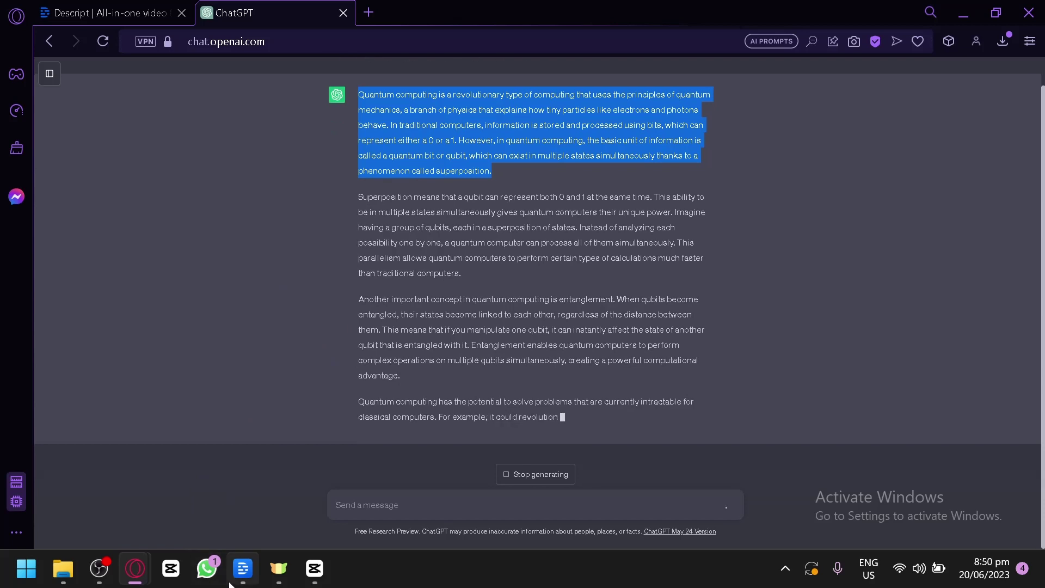
key("alt+Tab")
- Paste the quantum computing paragraph into the script and start playback with Ctrl+S
key("ctrl+v")
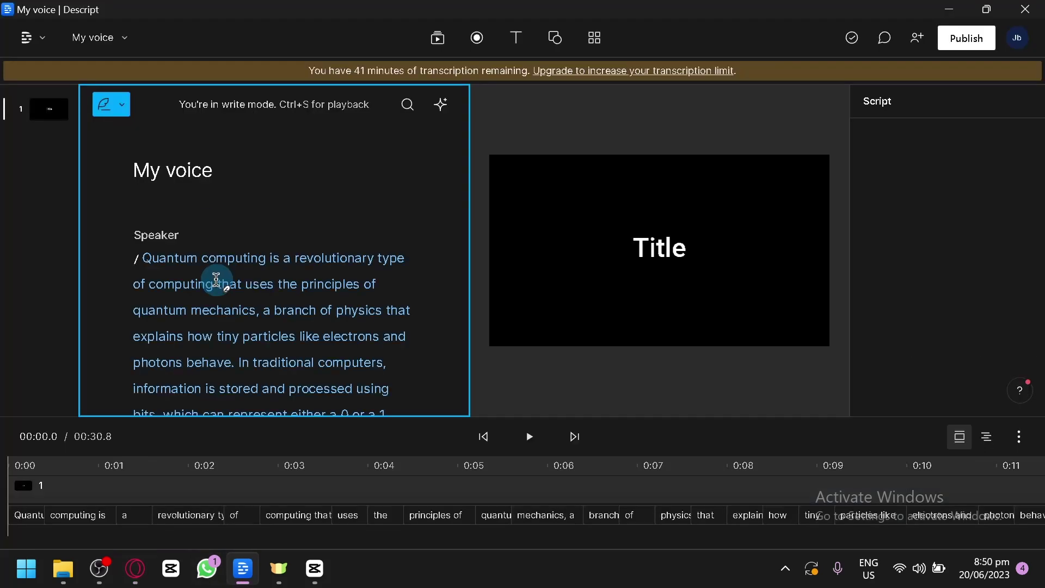
scroll(217, 281, "down", 3)
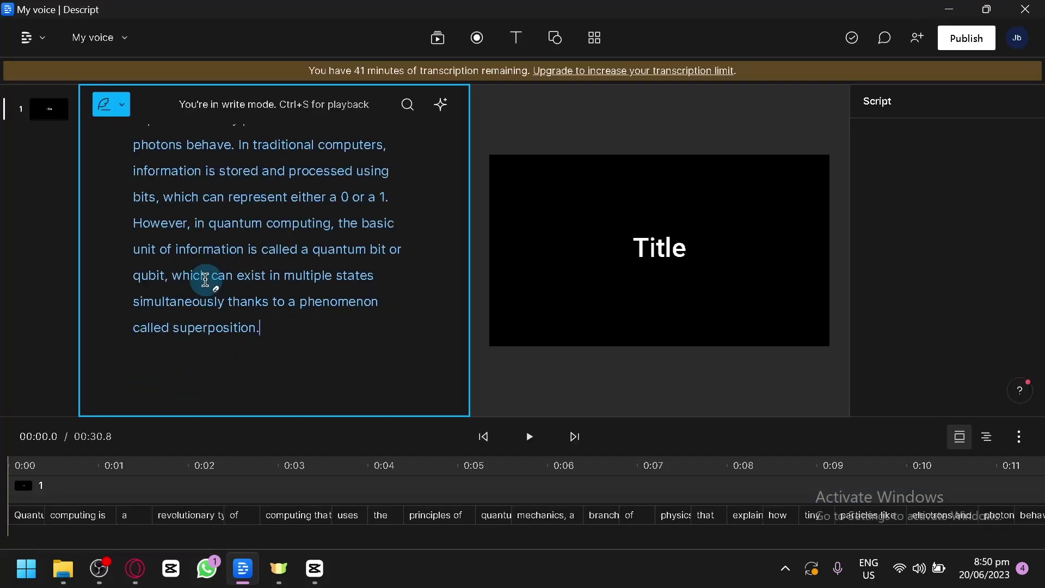
key("ctrl+s")
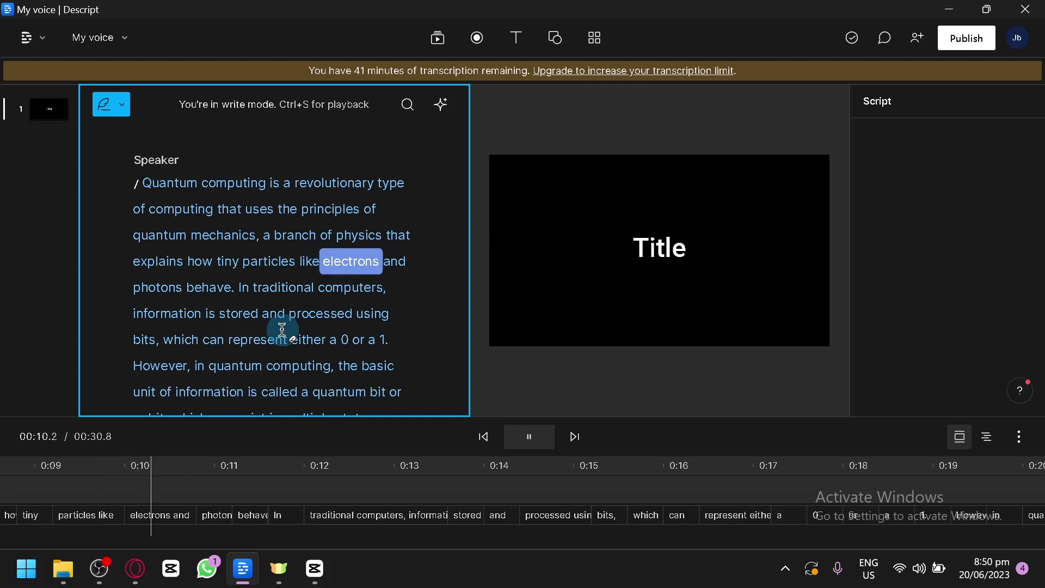
scroll(283, 322, "up", 2)
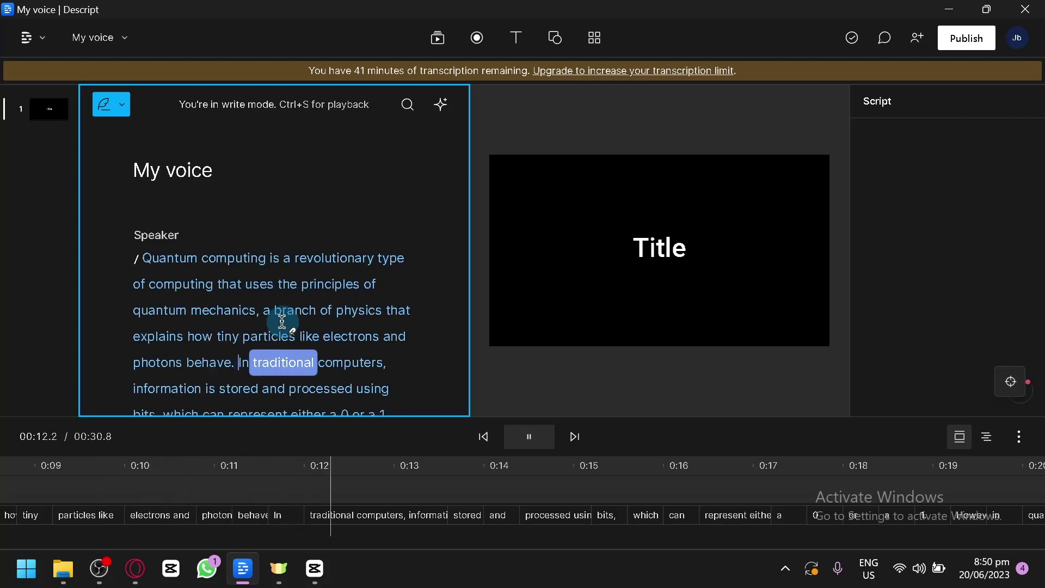
- Open the Speaker label's voice options and pick the stock voice Nancy
left_click(153, 238)
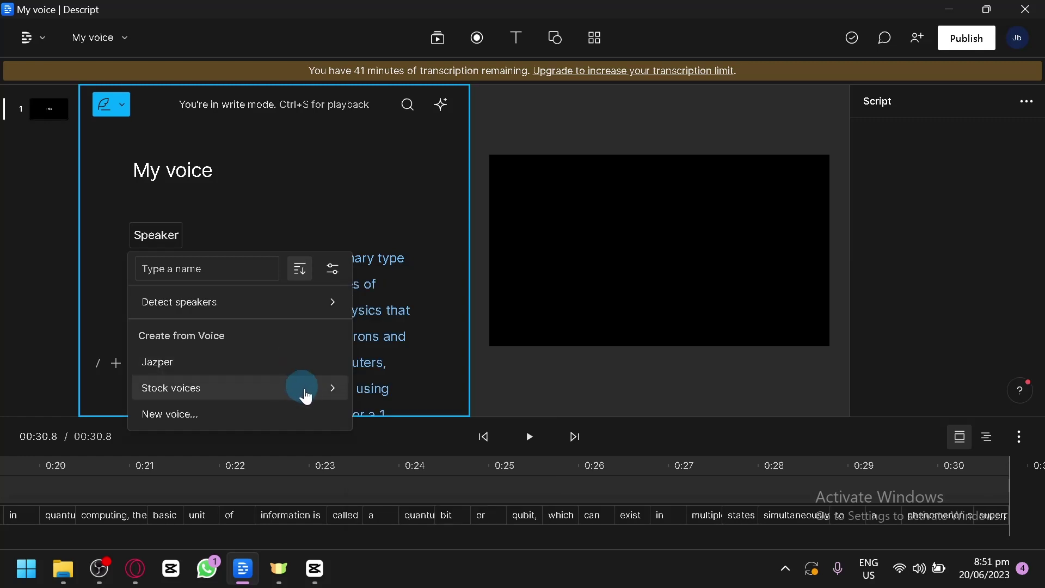
mouse_move(172, 388)
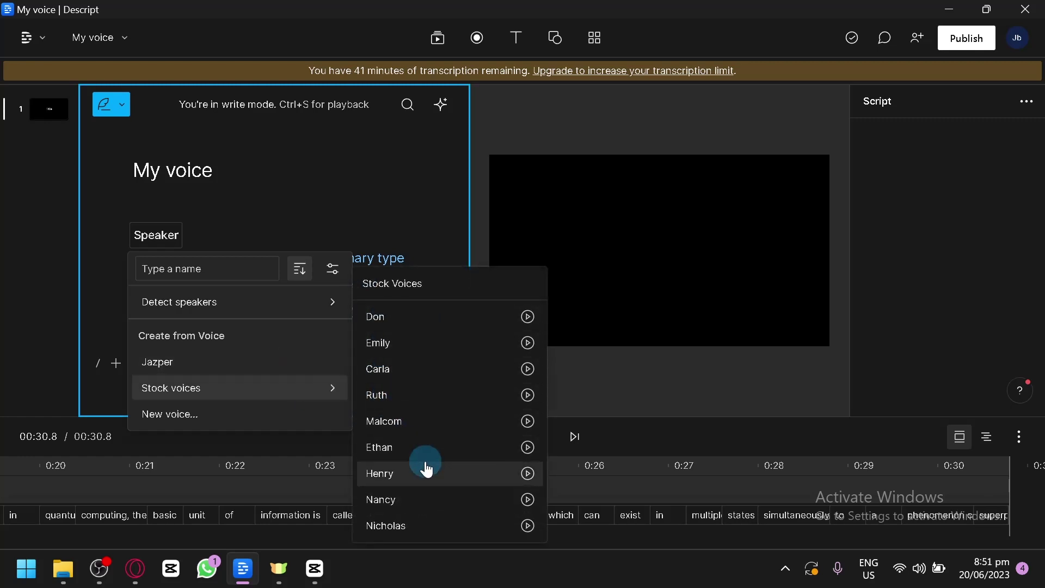
left_click(444, 503)
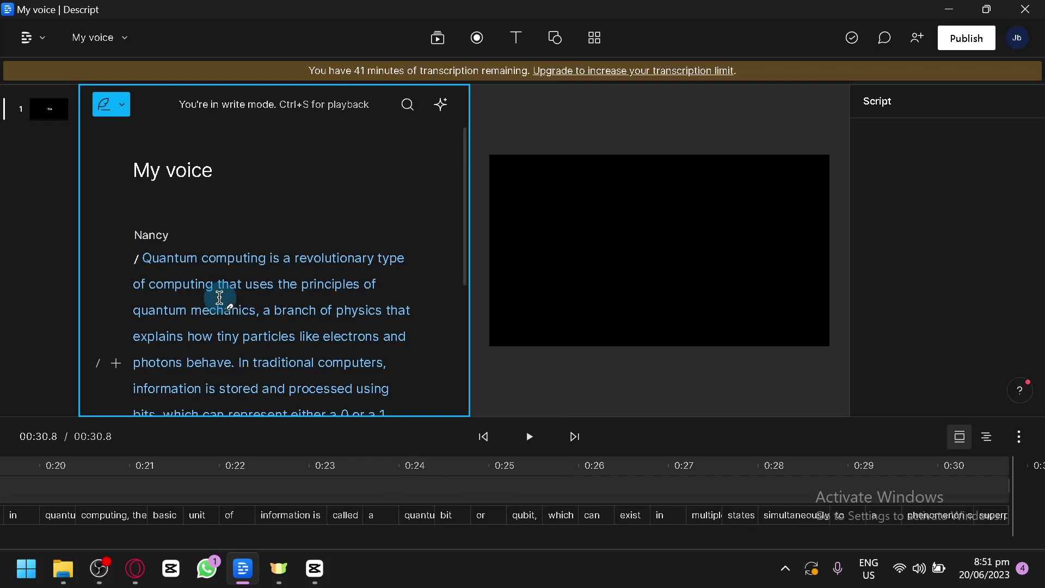
scroll(220, 298, "down", 3)
scroll(221, 303, "up", 3)
- Play Nancy's narration, jump to the word 'mechanics,' and pause
left_click(238, 362)
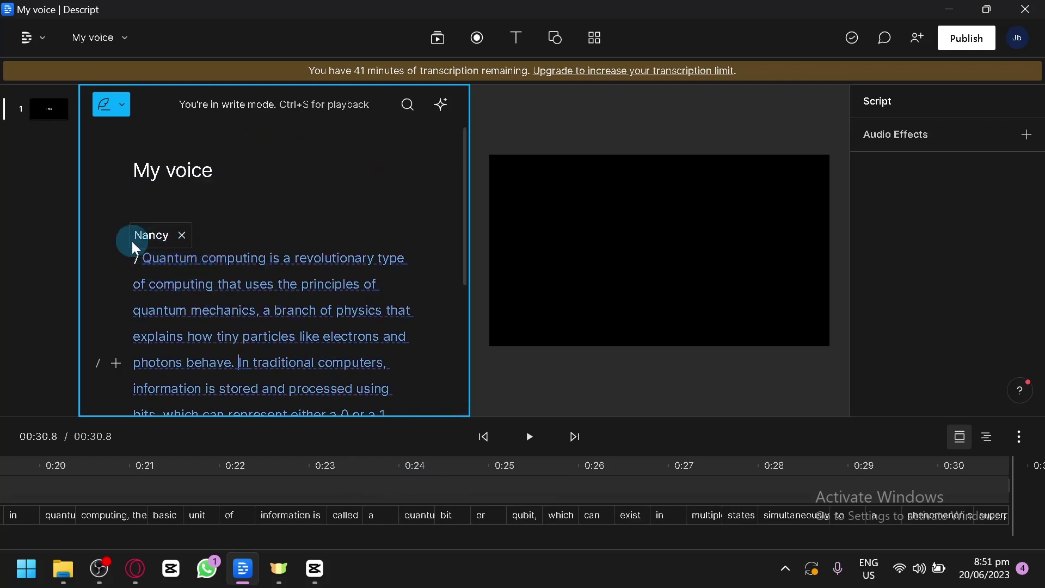
left_click(532, 440)
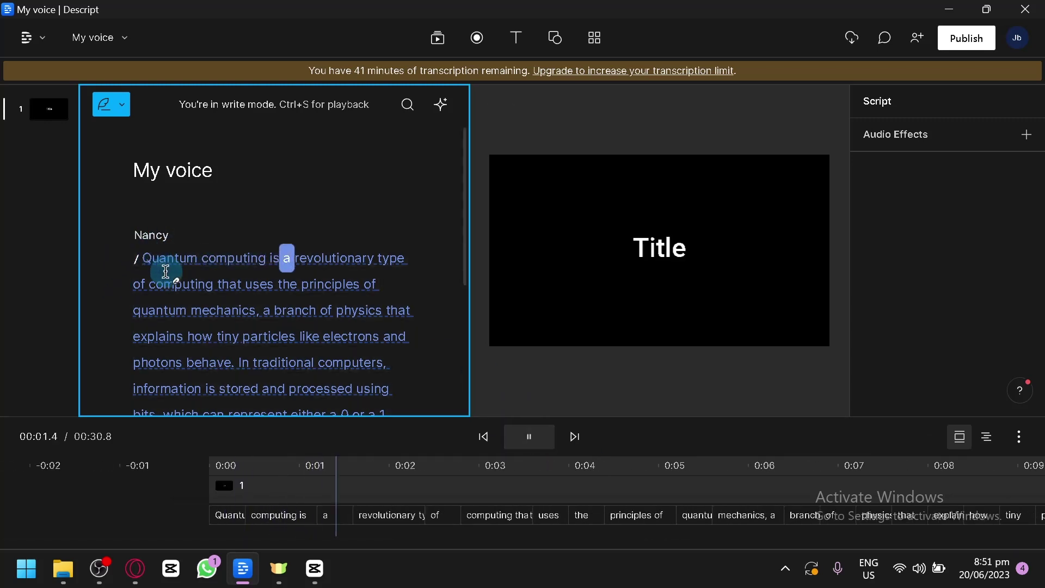
double_click(227, 314)
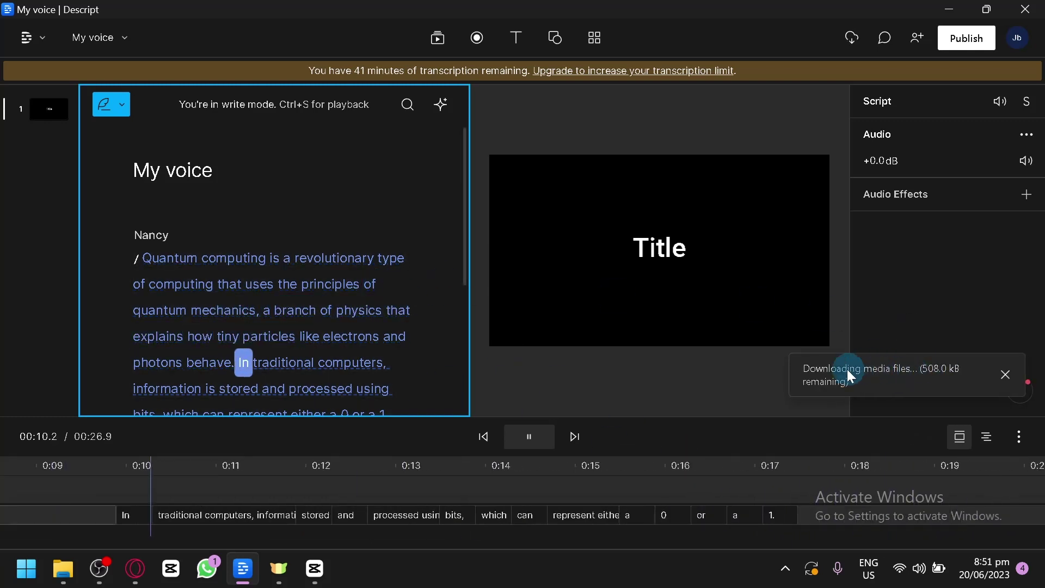
left_click(530, 435)
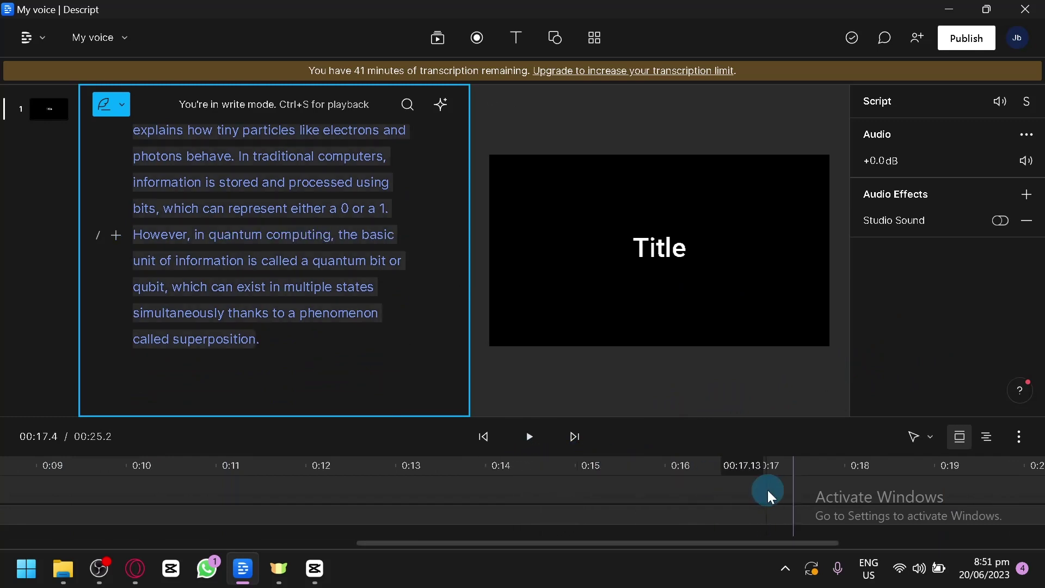
- Scrub to about 8.5 seconds, then replay the paragraph from its start and stop
left_click_drag(157, 459, 2, 481)
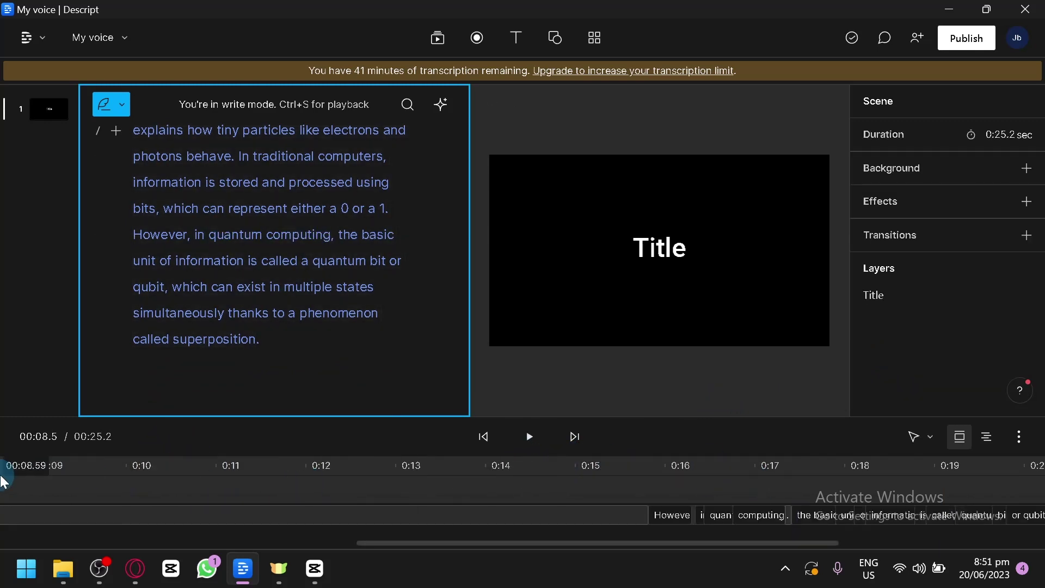
scroll(150, 278, "up", 3)
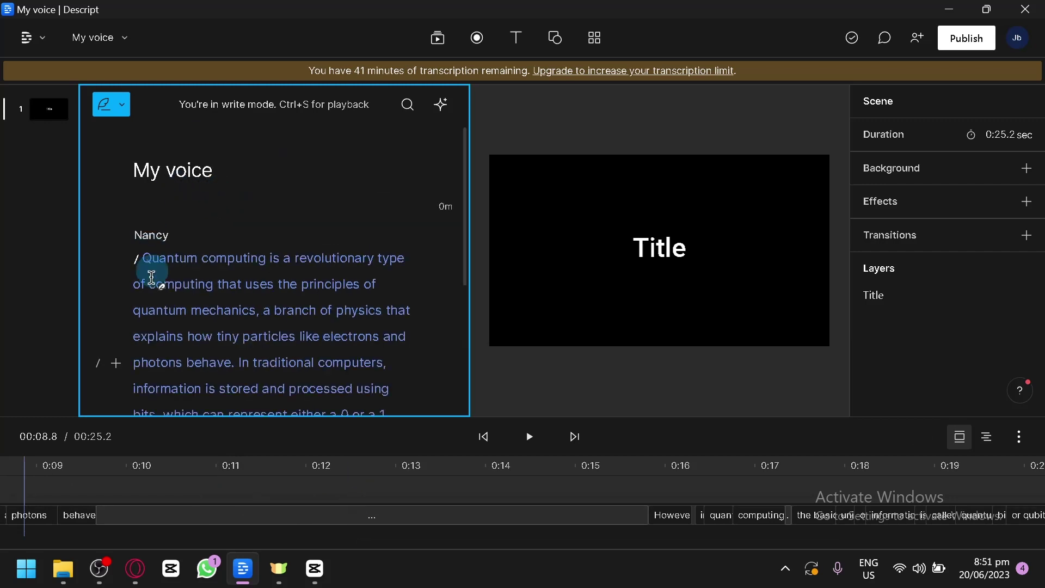
left_click(141, 258)
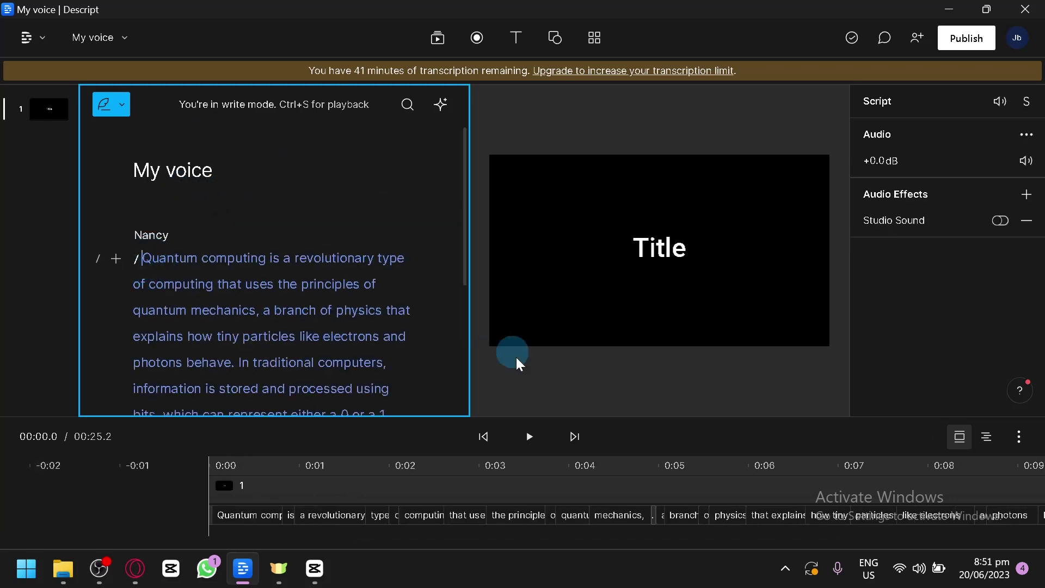
left_click(529, 438)
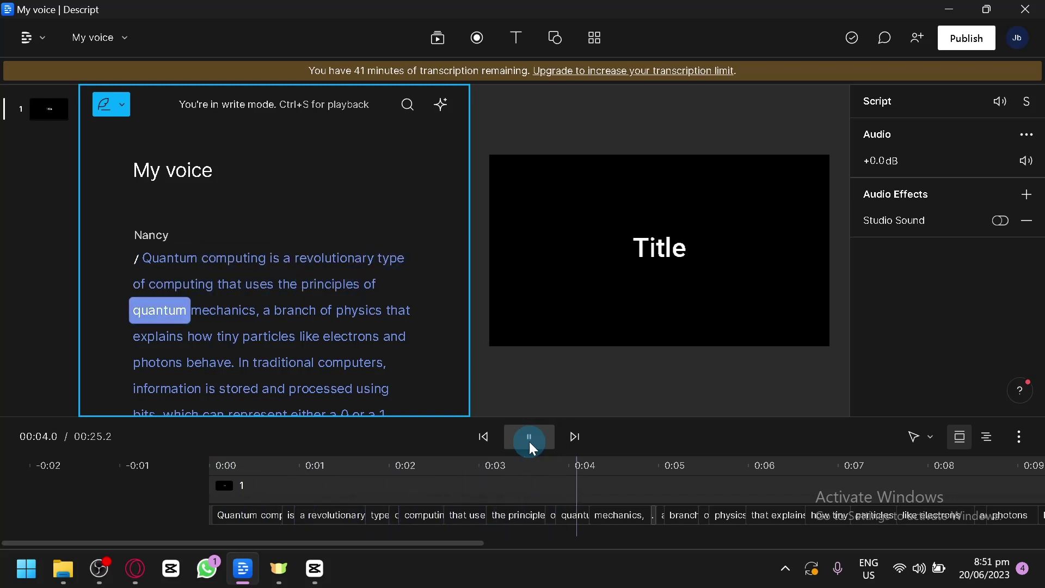
left_click(529, 442)
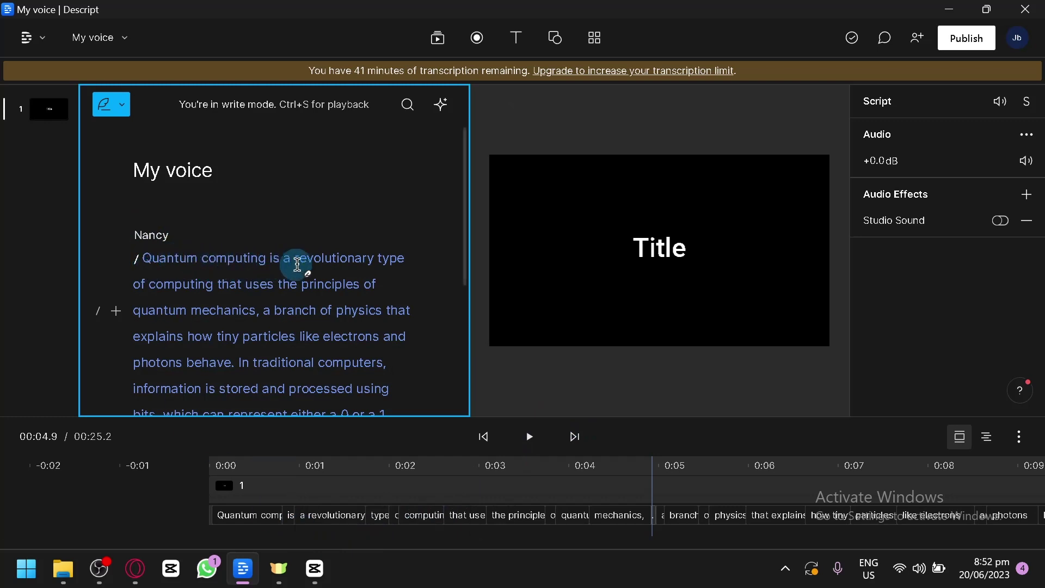
scroll(338, 357, "down", 3)
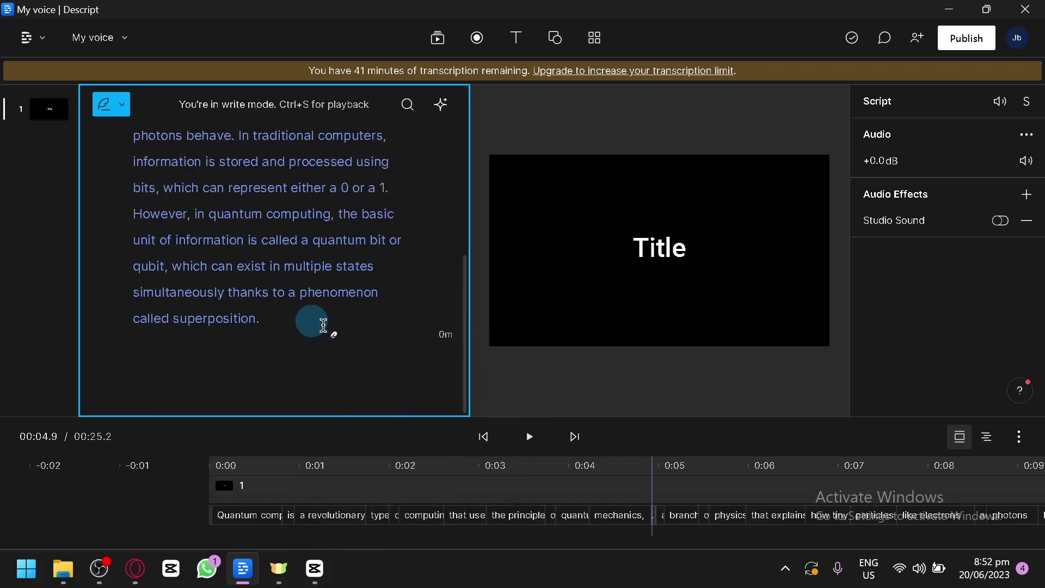
- Resume Nancy's playback, pause around 9 seconds, and return the playhead to 0:00
left_click(529, 437)
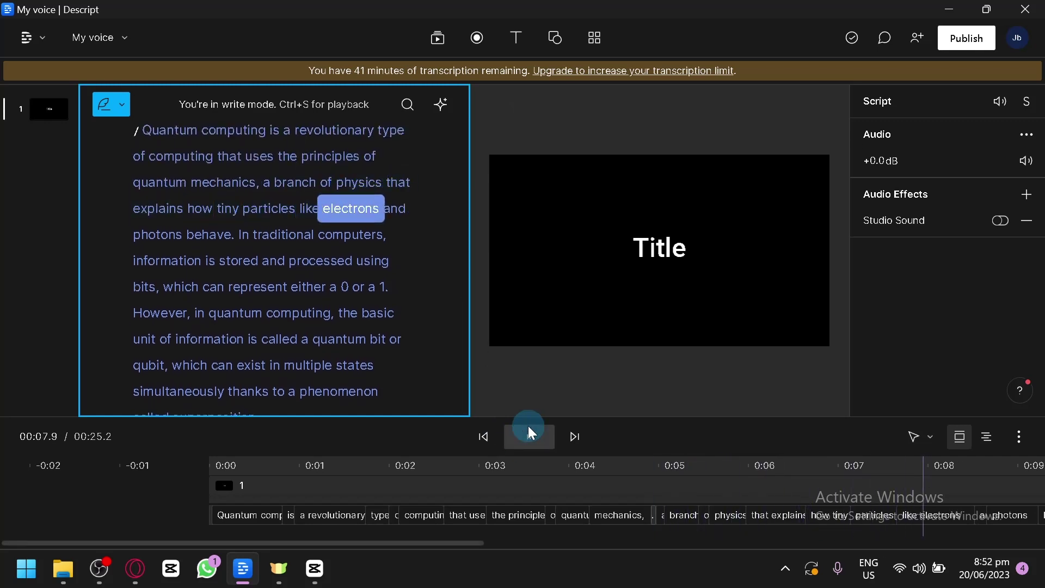
left_click(528, 434)
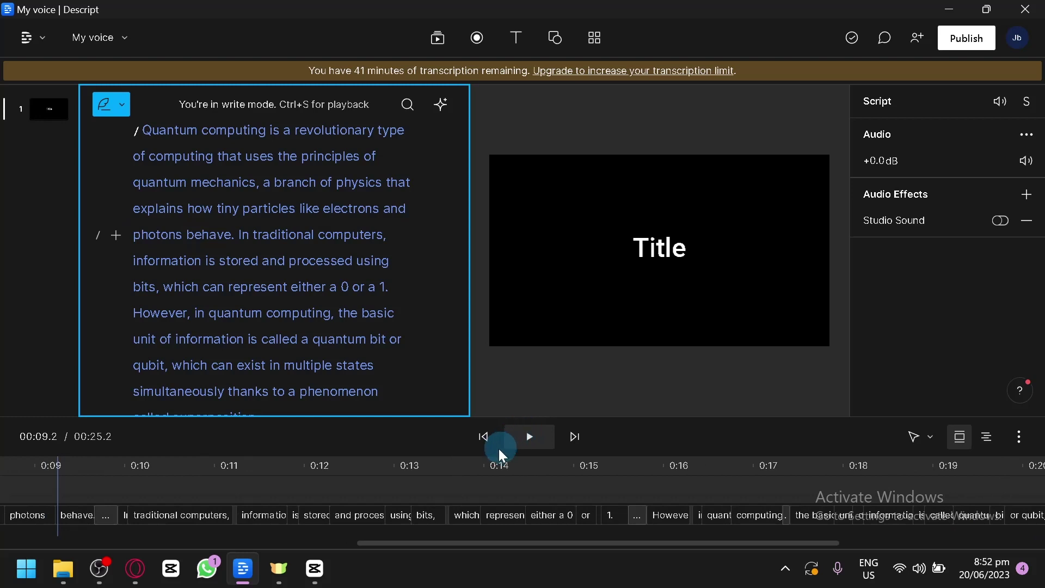
left_click_drag(463, 546, 56, 538)
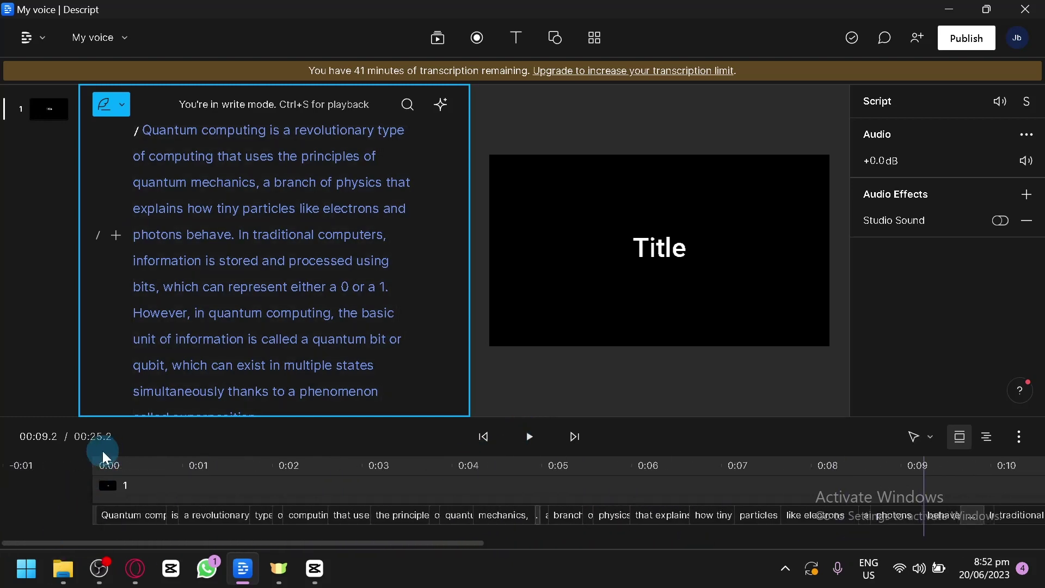
left_click(94, 457)
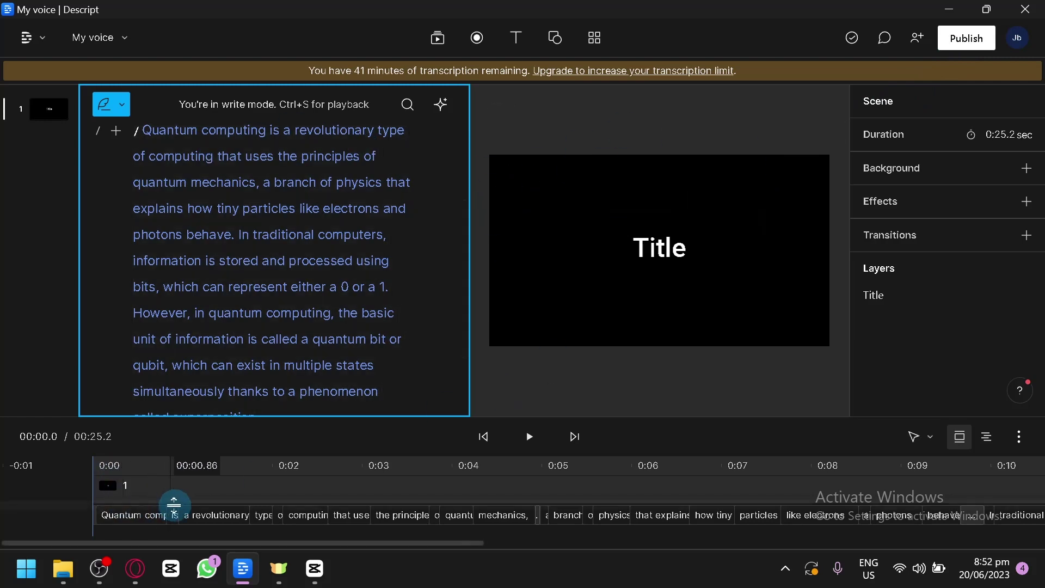
left_click_drag(450, 540, 153, 439)
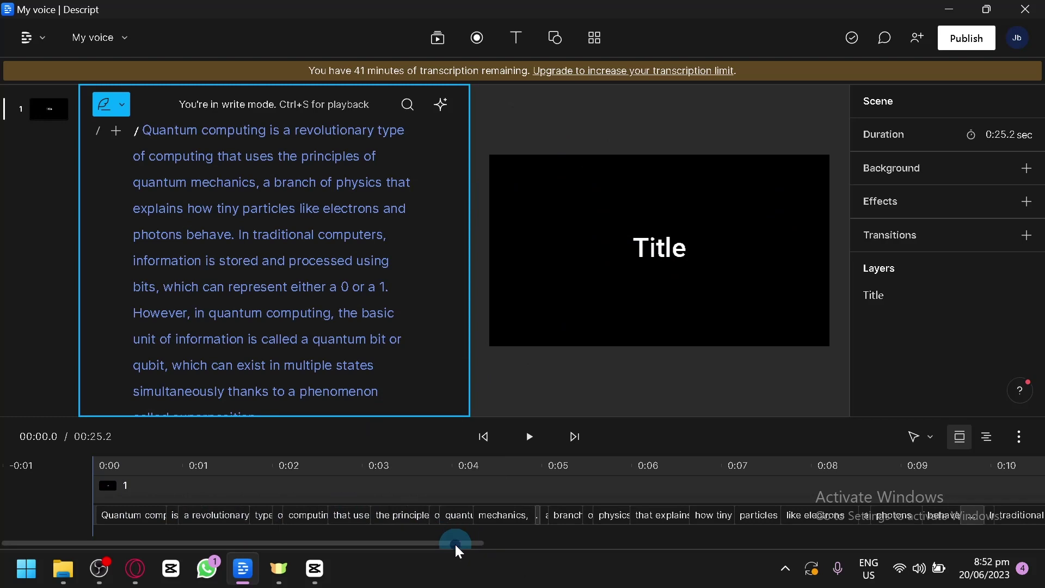